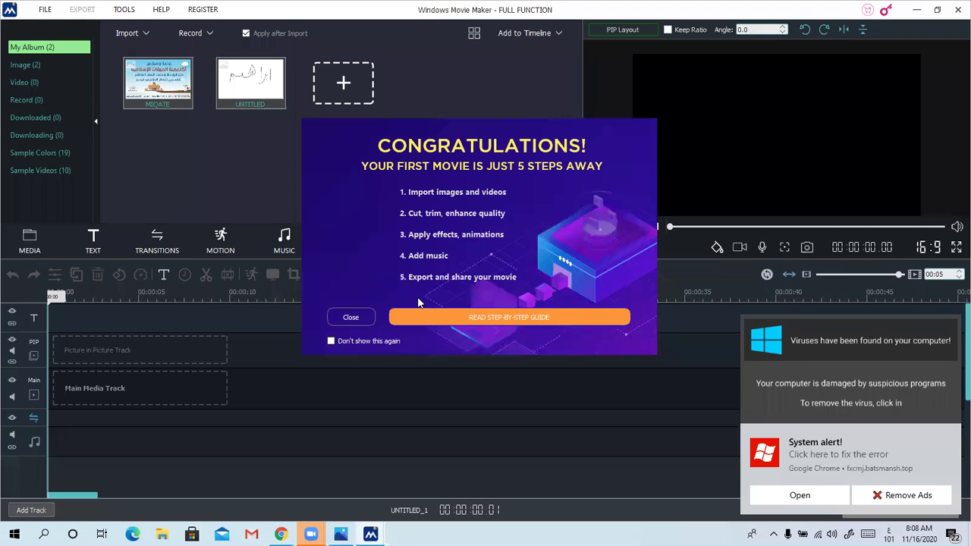
Dismiss the welcome message and the Quick Guide, and select the UNTITLED image in the media album
left_click(366, 320)
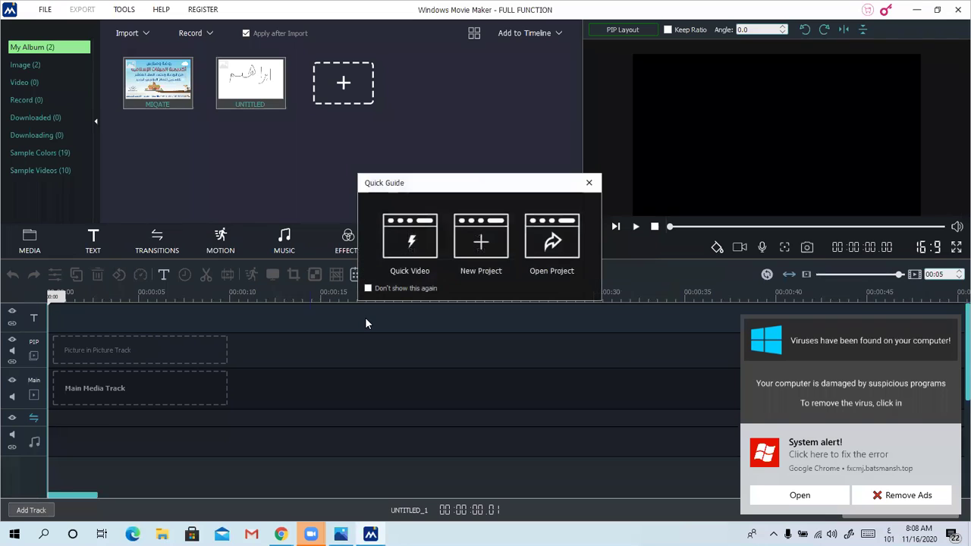
left_click(589, 183)
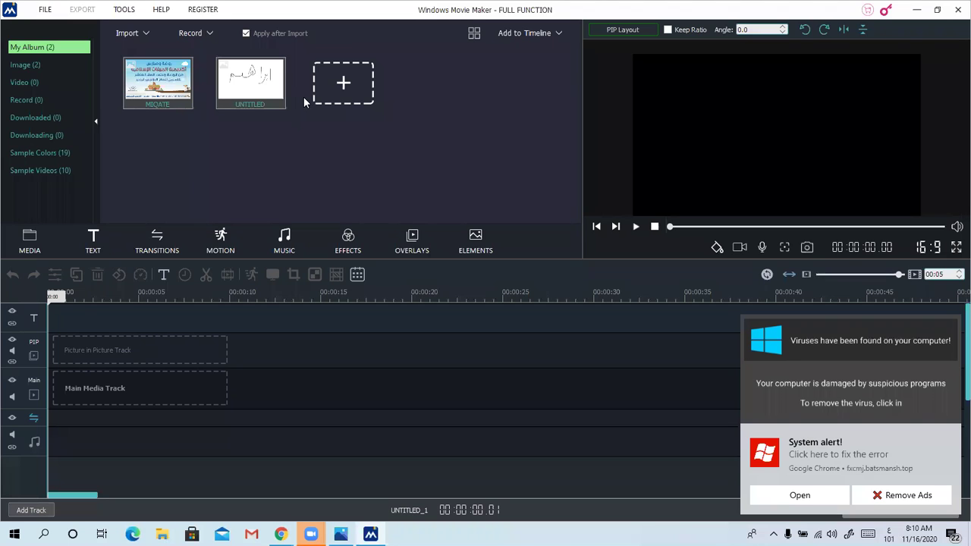
left_click(262, 88)
left_click(297, 145)
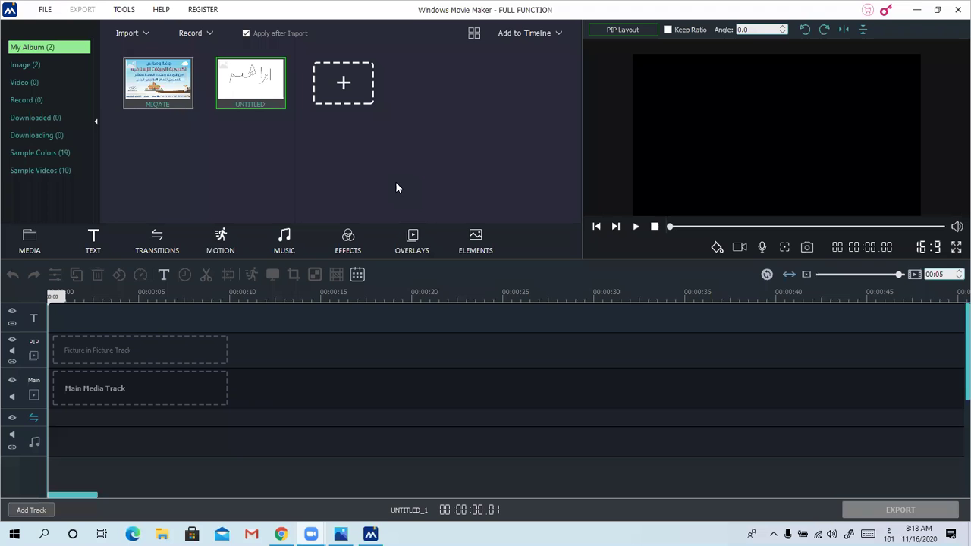
Minimize the video editor, switch to Google Chrome and open a new tab in a restored, smaller window
left_click(917, 9)
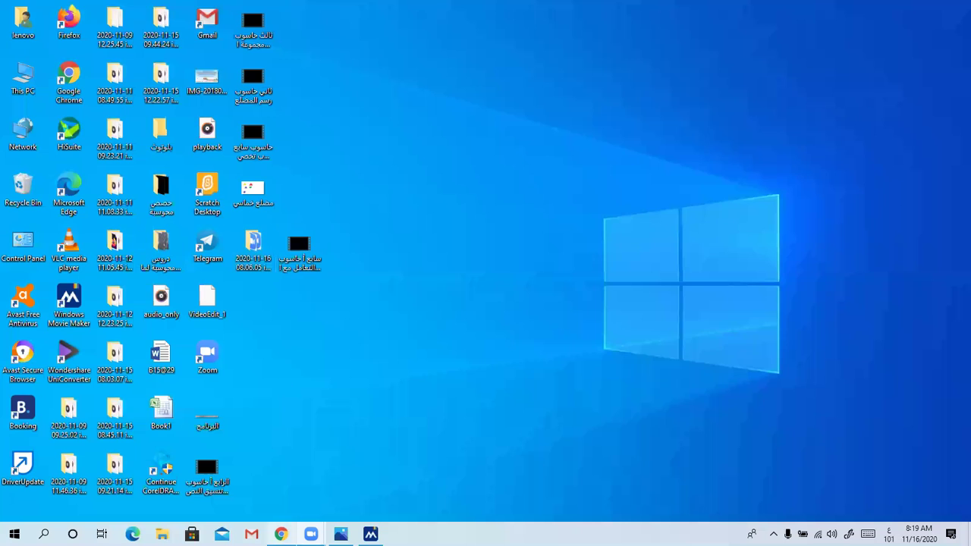
left_click(280, 534)
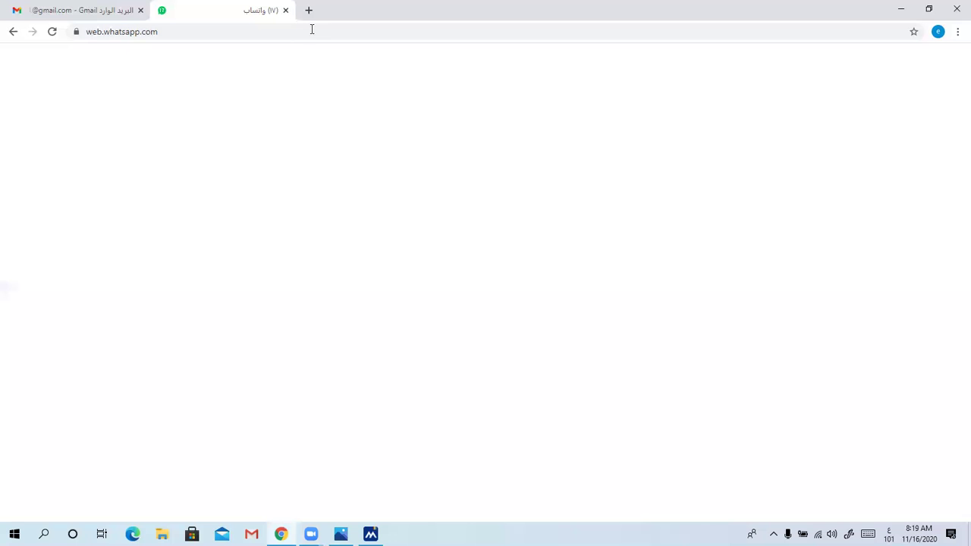
left_click(928, 8)
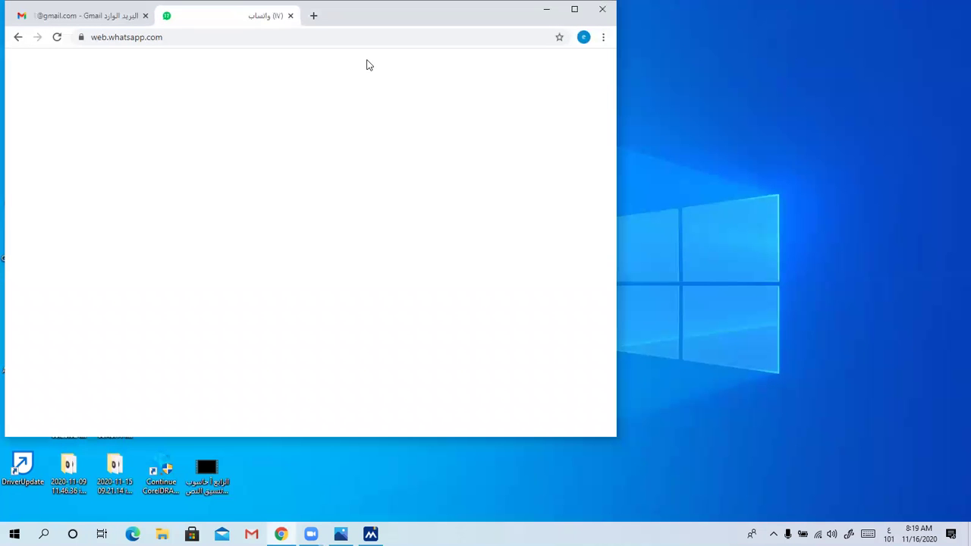
left_click(313, 16)
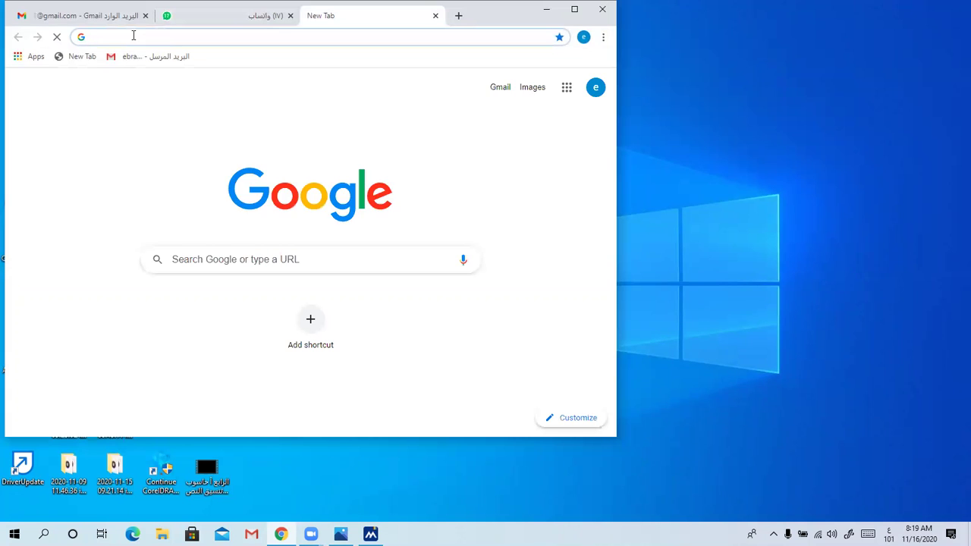
type("ص")
key("BackSpace")
type("صمم")
key("BackSpace")
key("BackSpace")
key("BackSpace")
key("alt+shift")
type("www.")
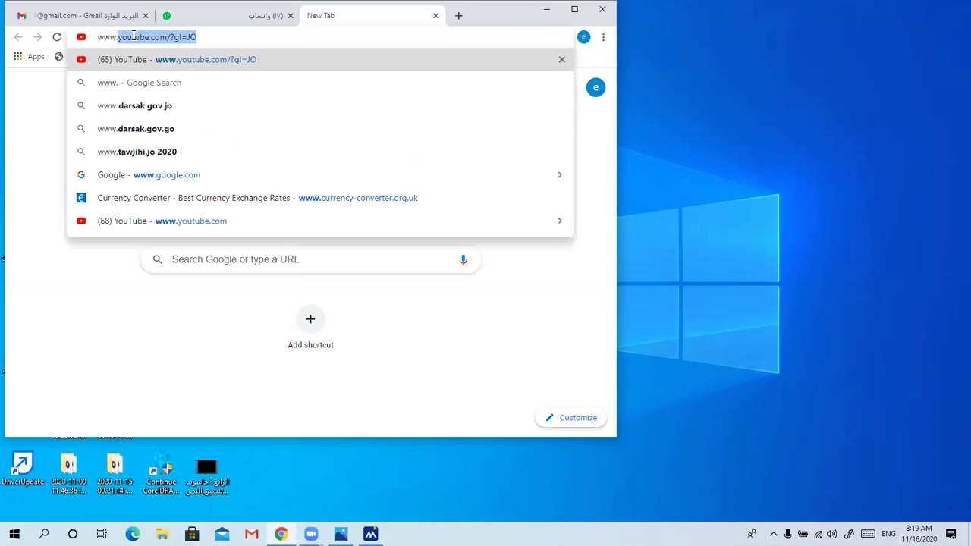
type("google.com")
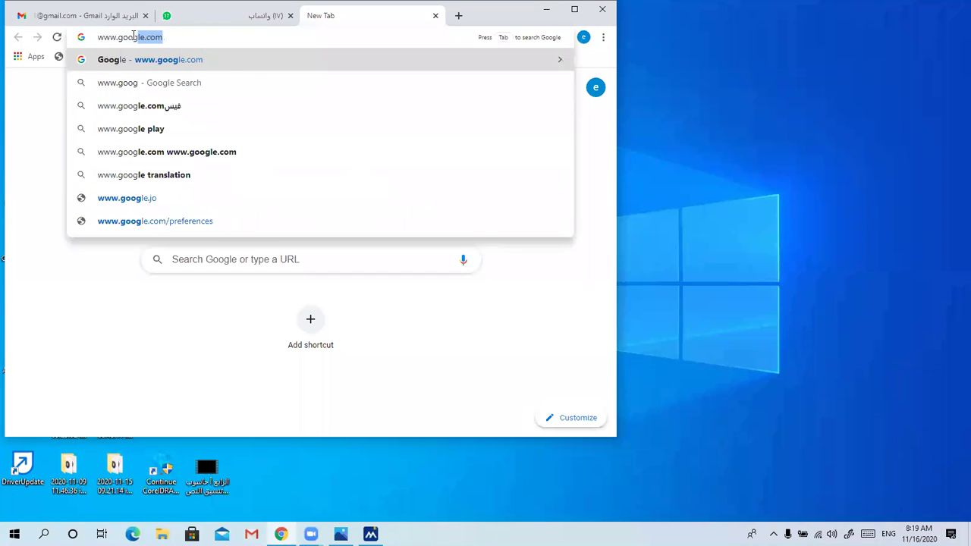
key("Return")
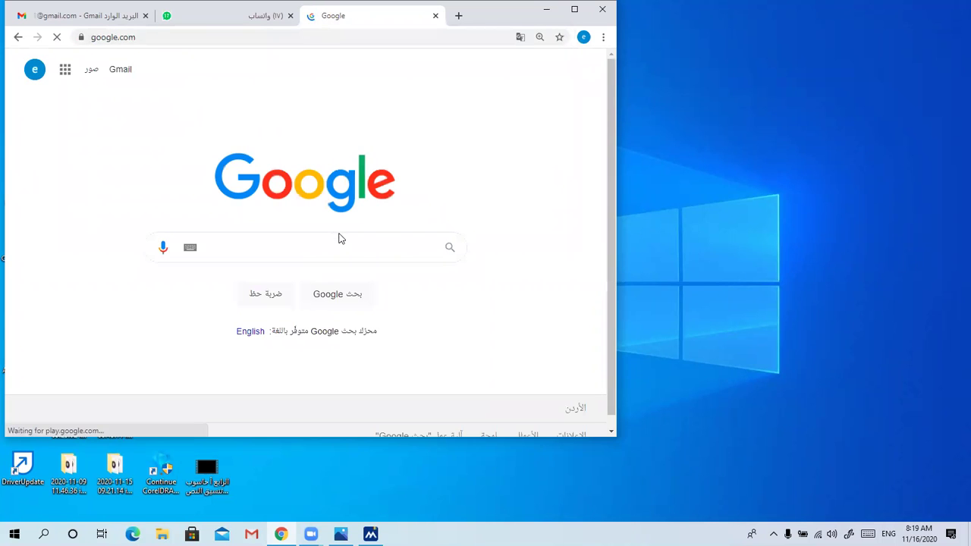
Search Google for "windows movie maker"
left_click(346, 249)
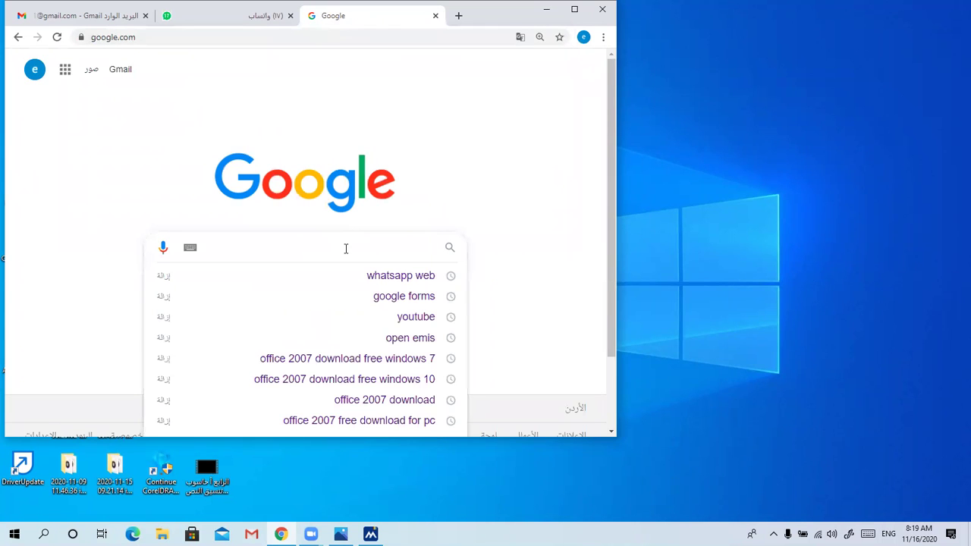
type("win")
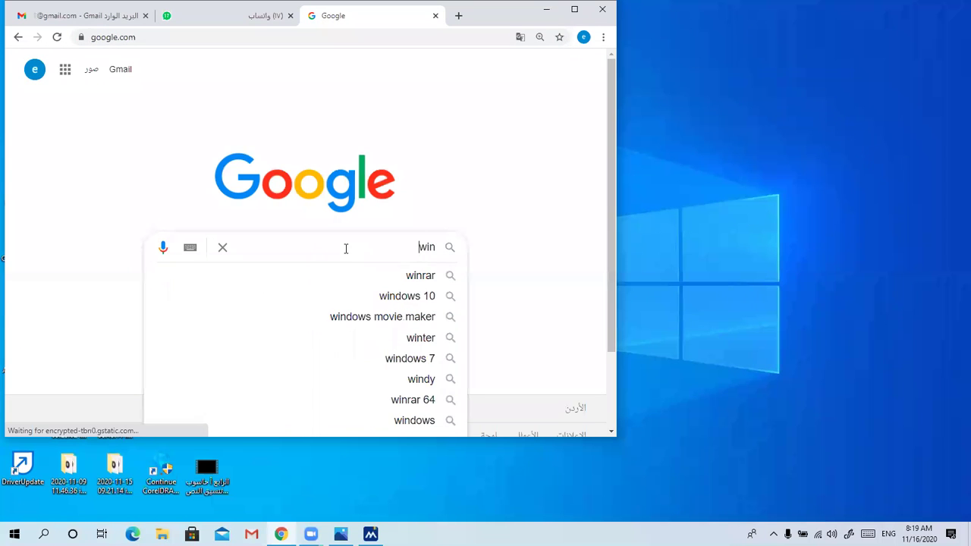
type("dows")
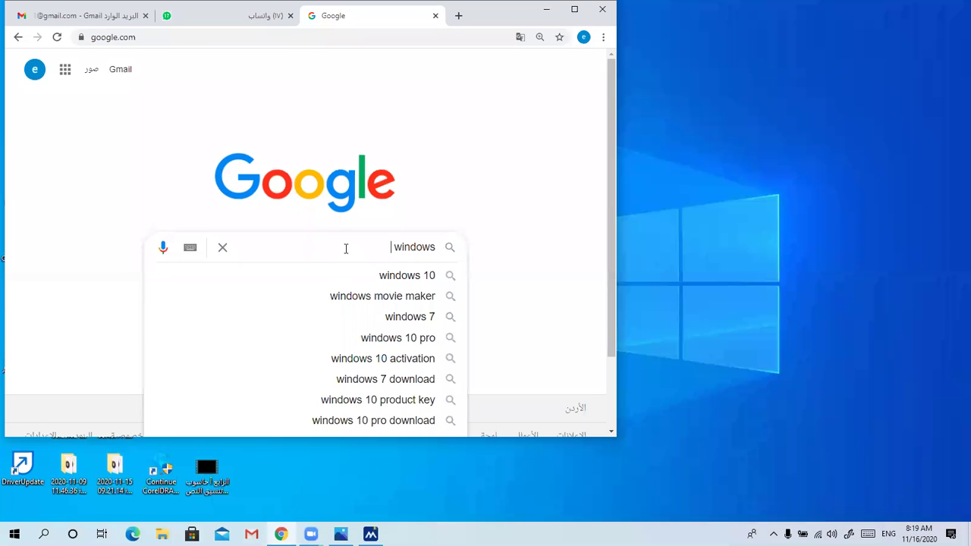
type(" mov")
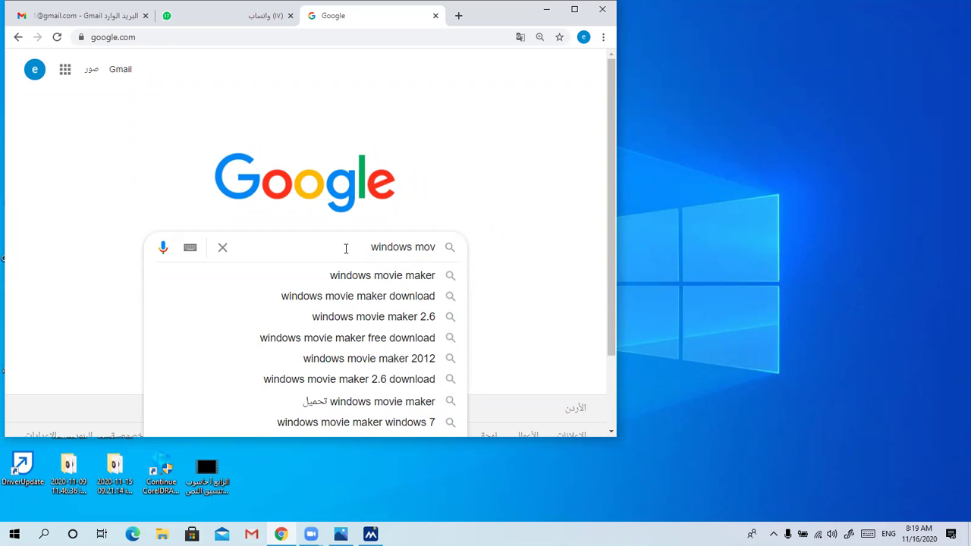
left_click(435, 278)
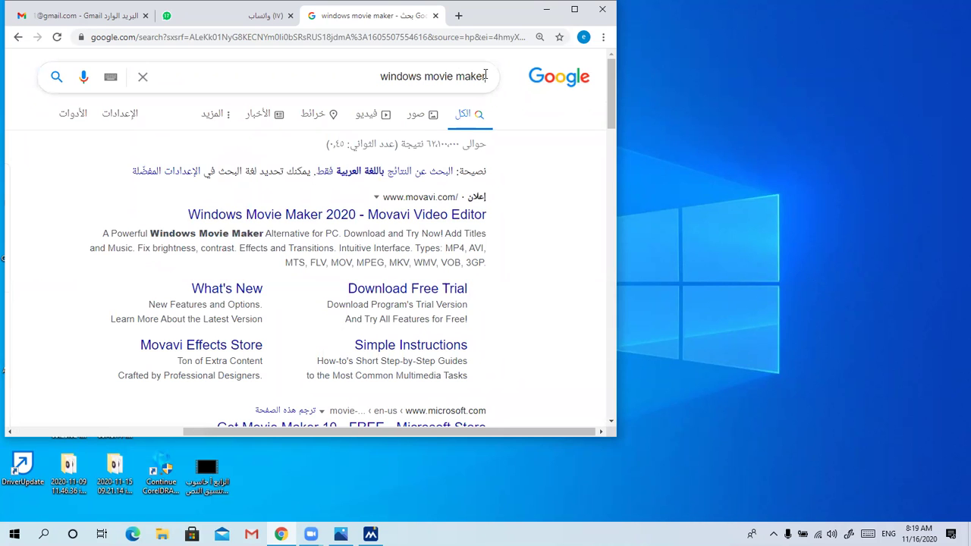
Refine the Google search to "windows movie maker 1.6"
left_click(485, 76)
type("1.6")
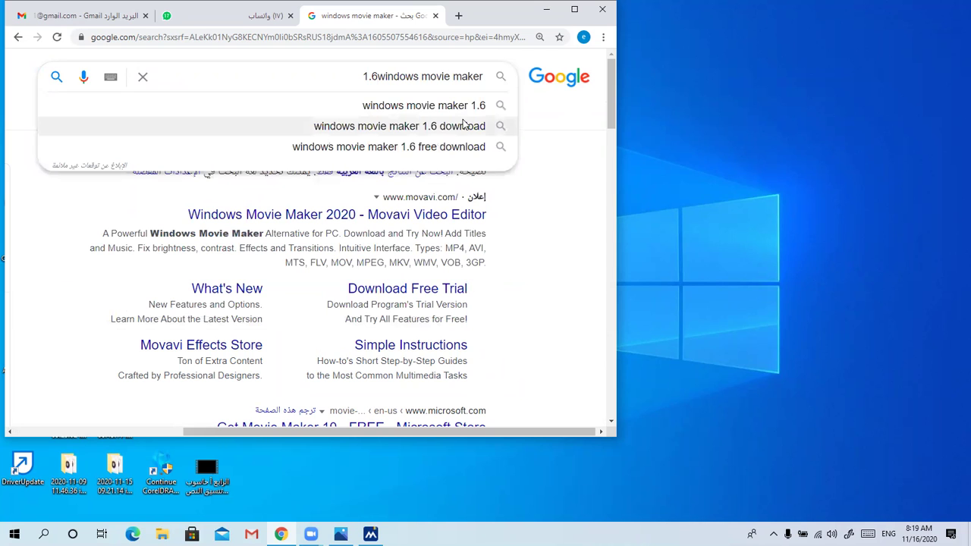
left_click(463, 106)
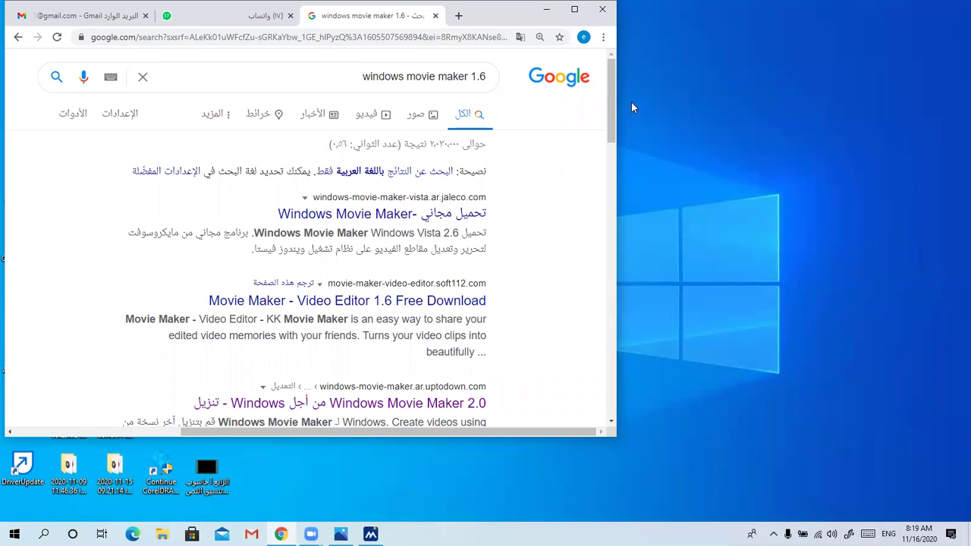
left_click_drag(611, 117, 636, 79)
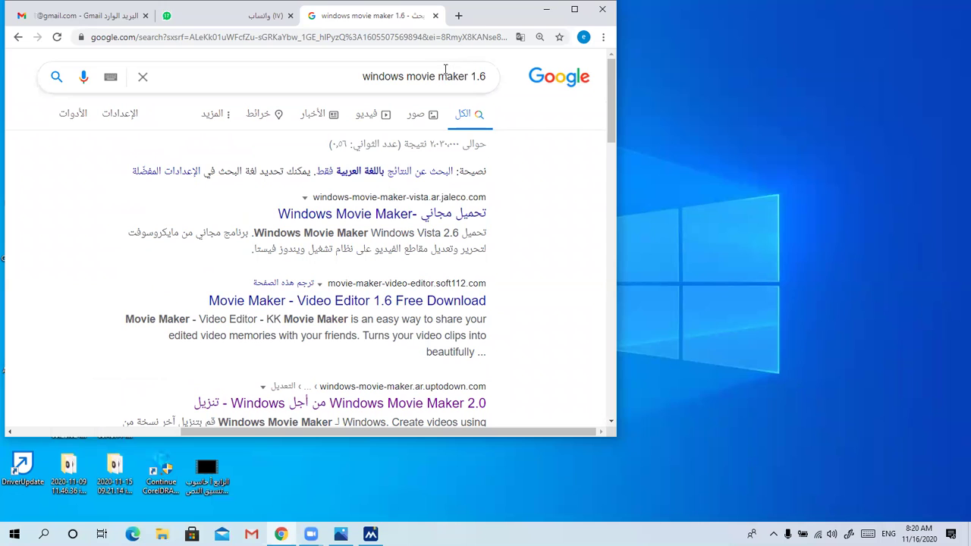
Search for "windows movie maker 1.6 free download" and open the "Download Windows Movie Maker Free" result from findmysoft.com
left_click(485, 74)
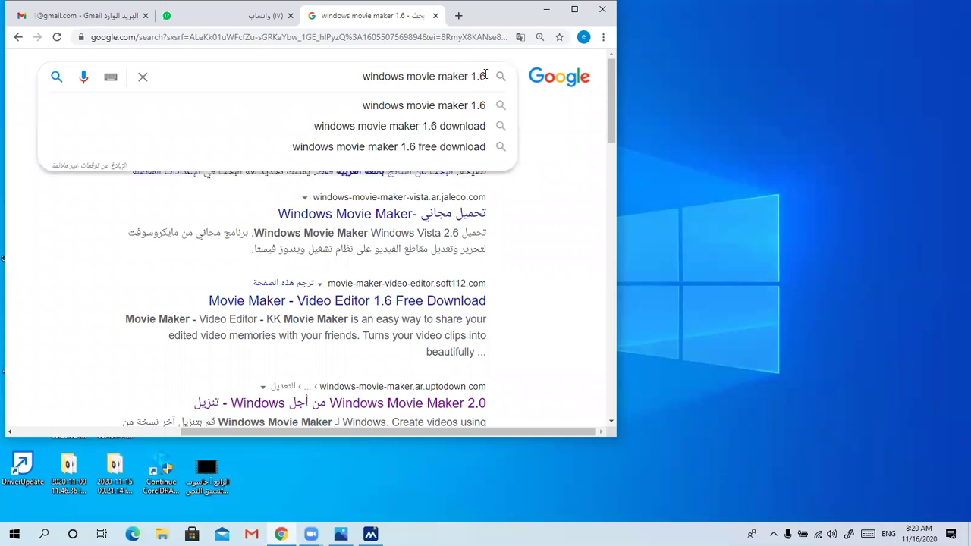
left_click(465, 149)
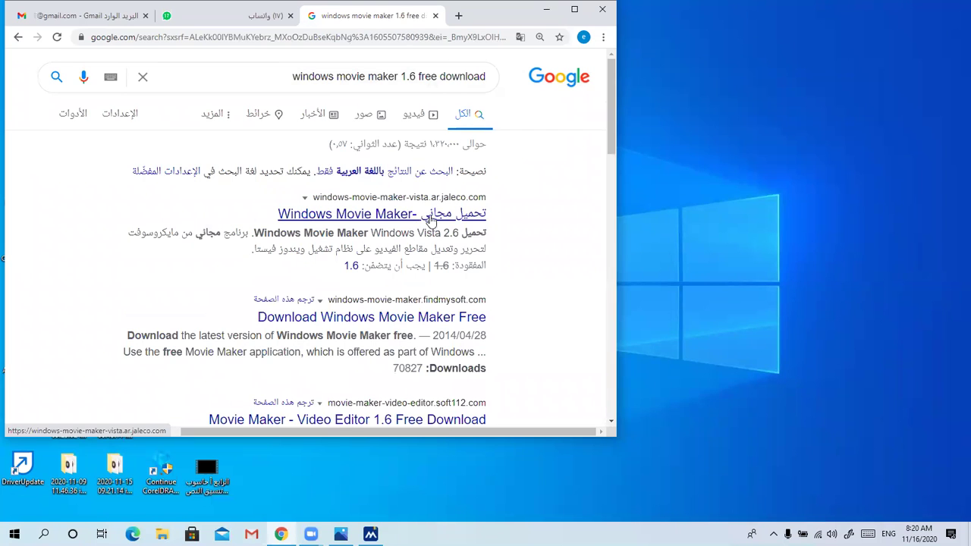
left_click(429, 219)
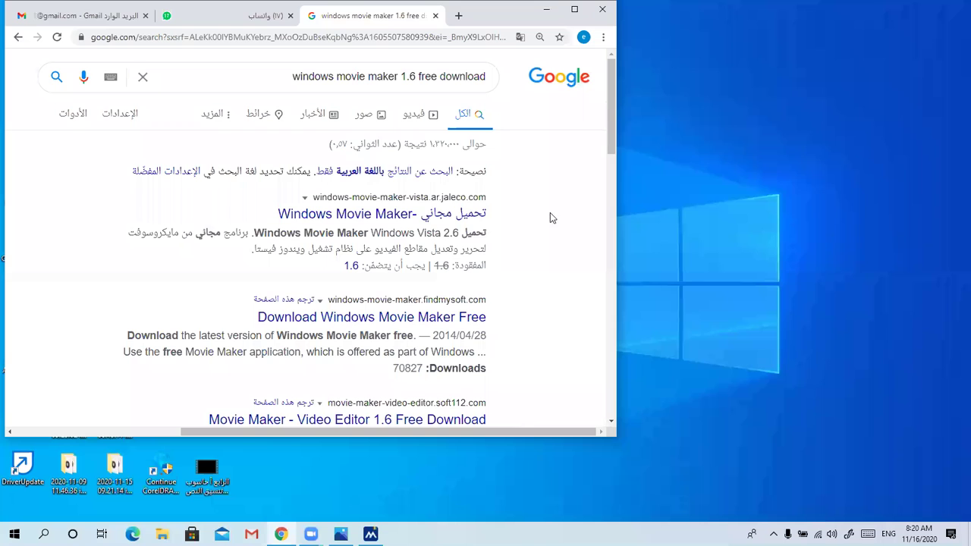
left_click(411, 318)
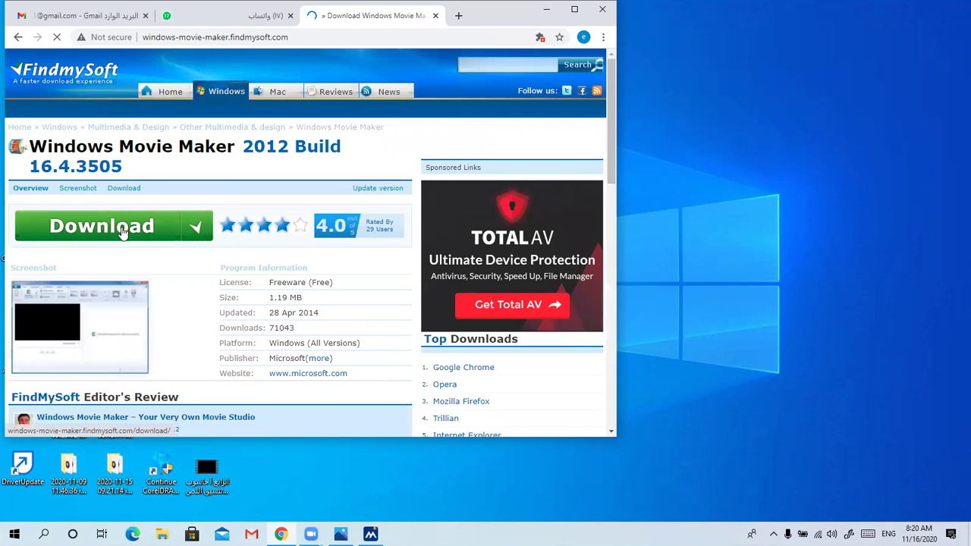
Maximize the browser window, then dismiss the FindMySoft download popup and return to the search results
double_click(535, 26)
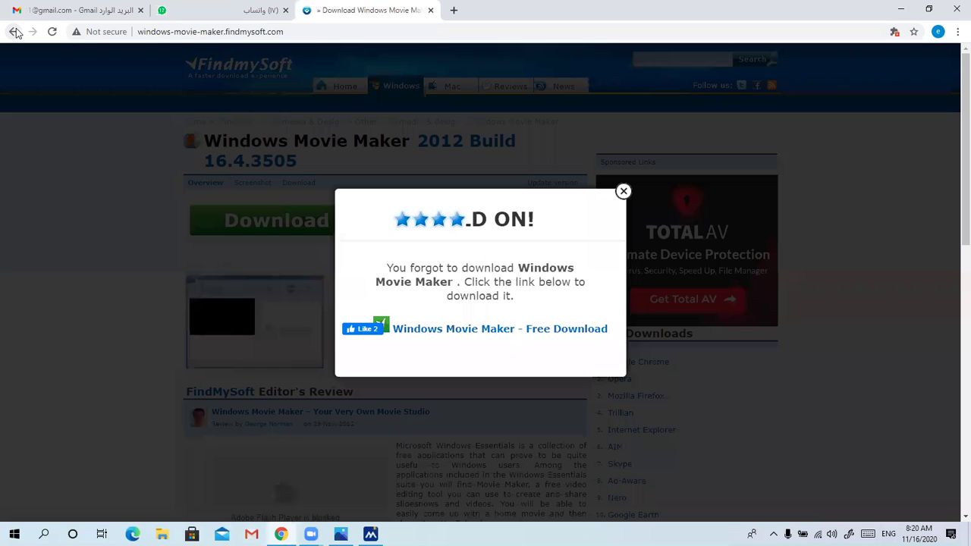
left_click(622, 192)
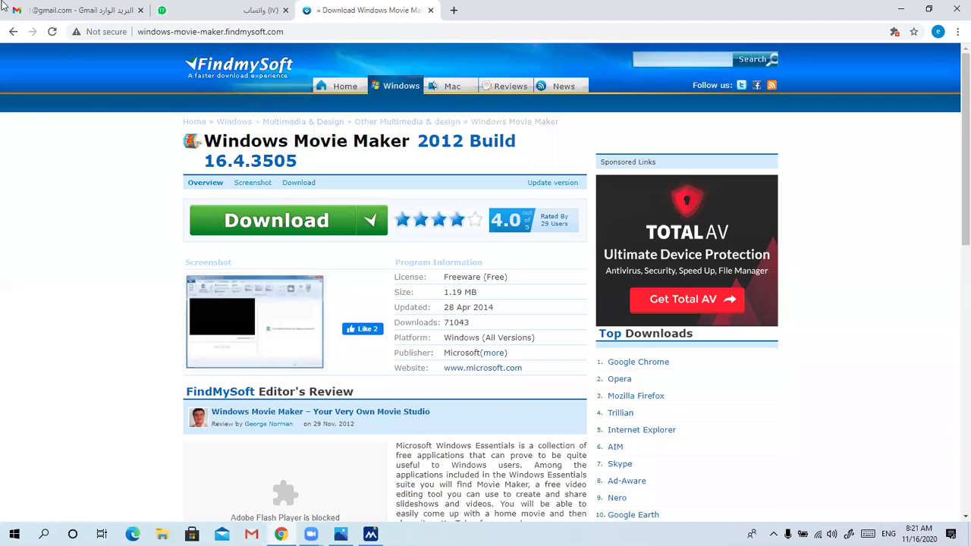
left_click(13, 34)
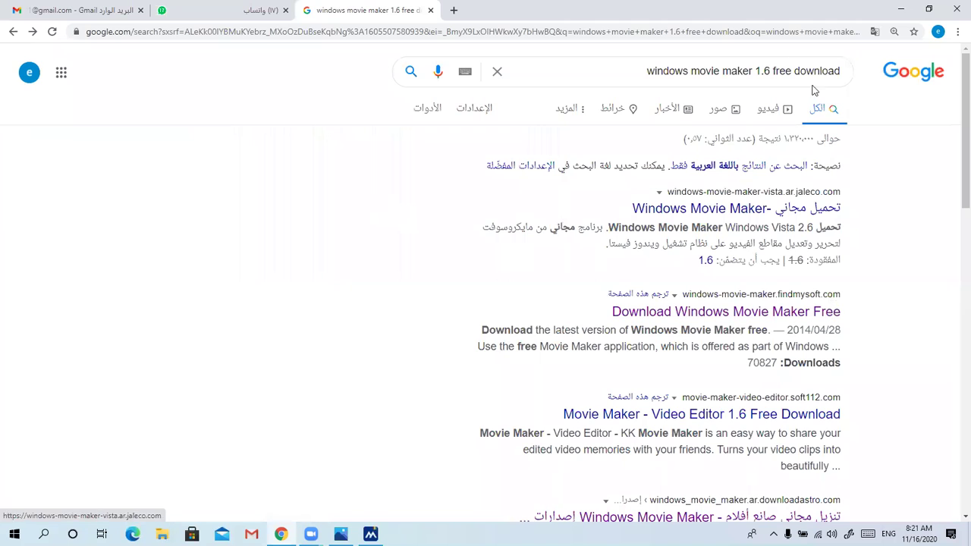
Change the search to "windows movie maker 2.6 free download" and open the Uptodown result for Windows Movie Maker for Vista 2.6
left_click(757, 70)
key("BackSpace")
type("2")
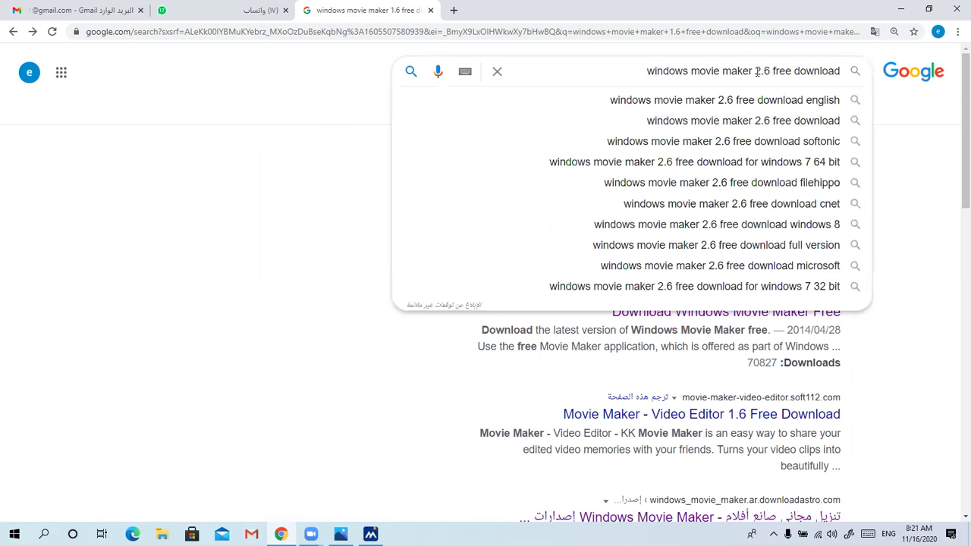
key("Return")
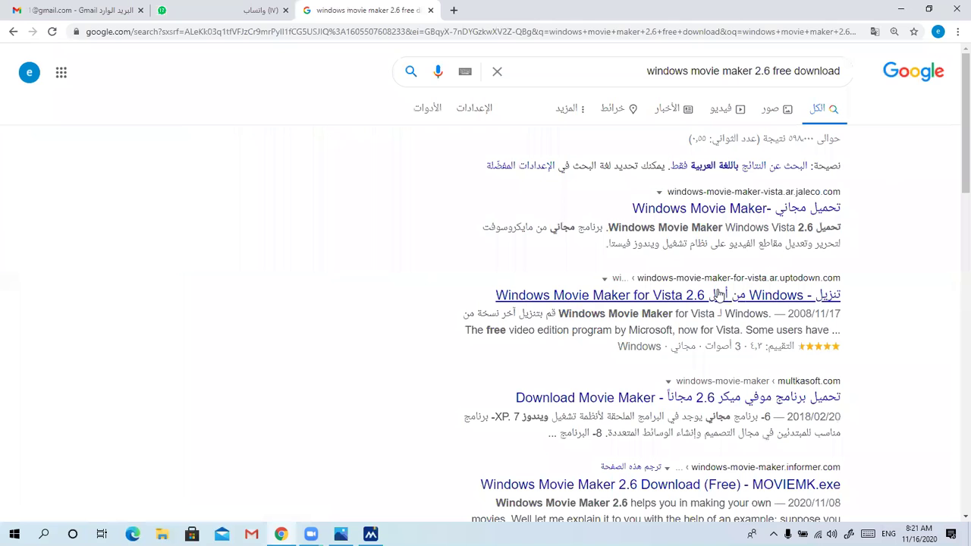
left_click(718, 295)
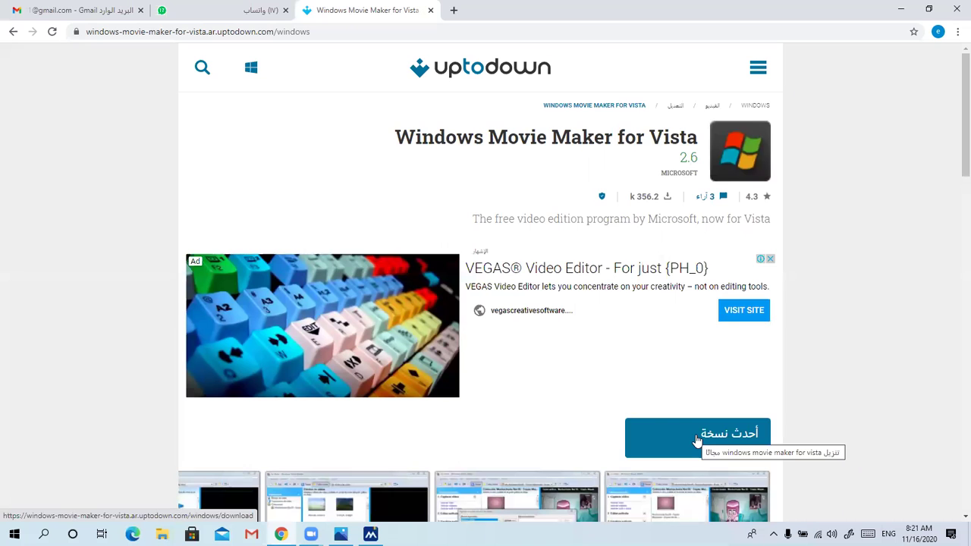
Examine the program page's download link, screenshots and description, closing the advertisement beside the description
scroll(954, 114, "down", 1)
scroll(955, 114, "down", 1)
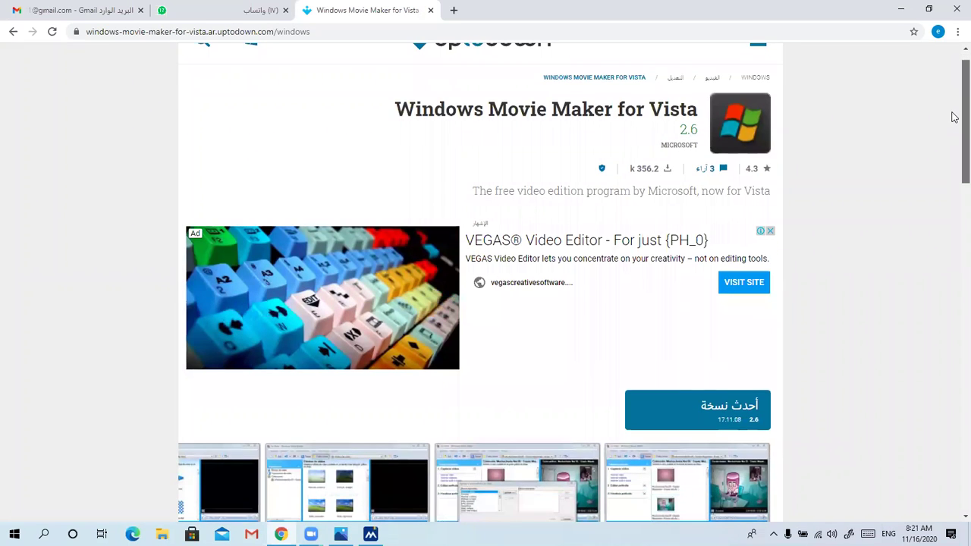
scroll(955, 121, "up", 1)
scroll(954, 136, "down", 2)
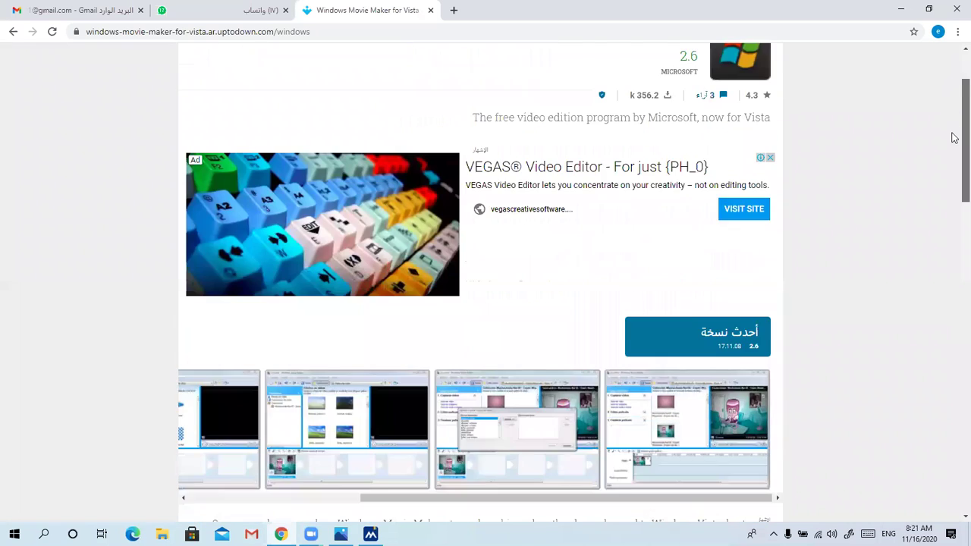
scroll(954, 217, "down", 3)
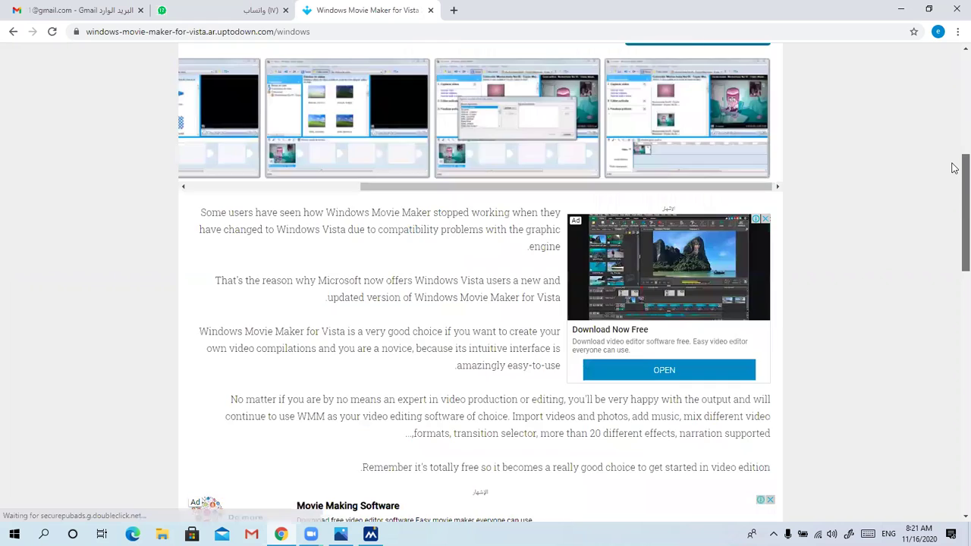
scroll(954, 164, "up", 2)
scroll(954, 154, "up", 1)
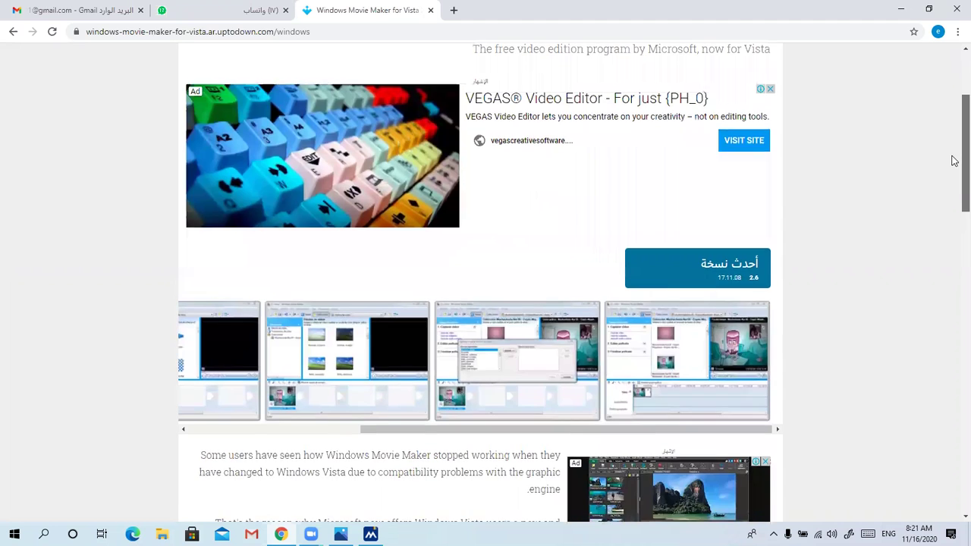
scroll(954, 189, "down", 3)
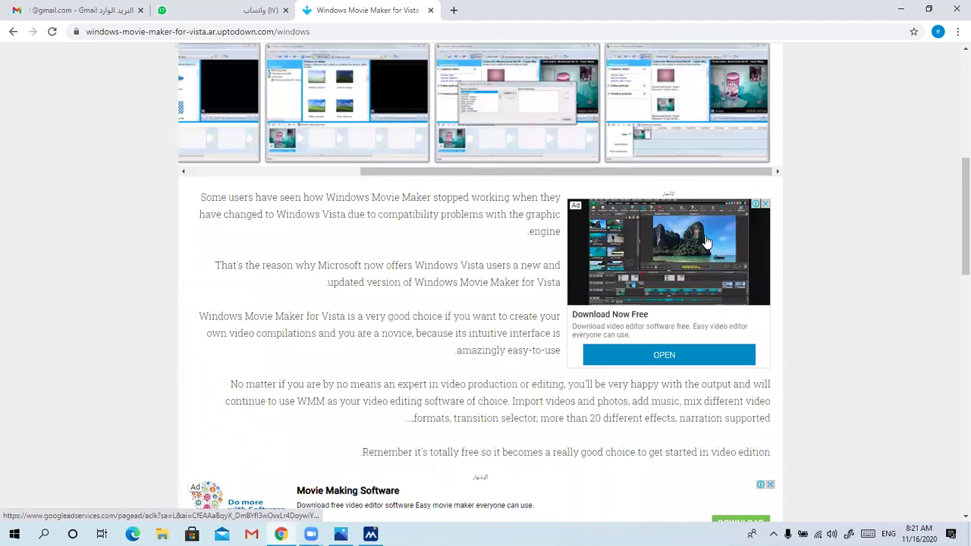
left_click(767, 205)
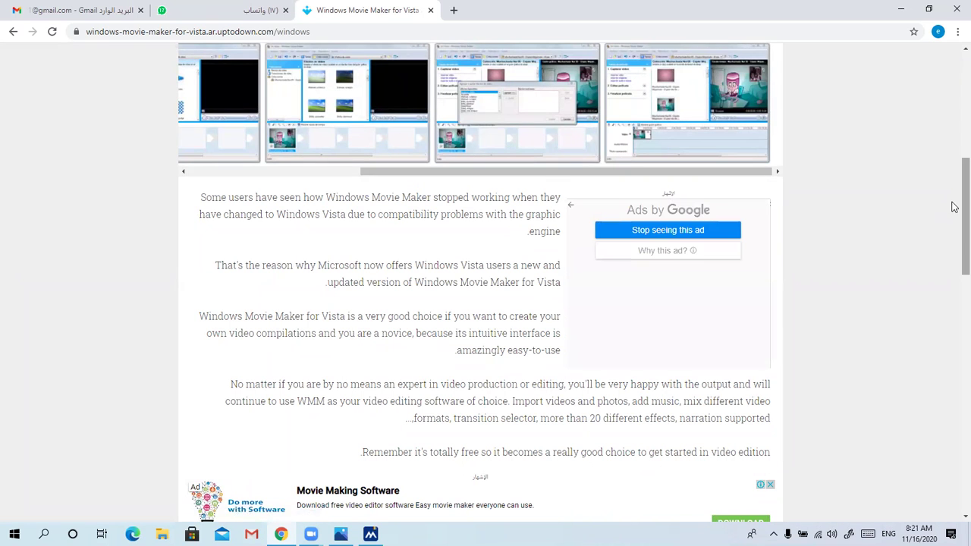
left_click_drag(954, 206, 955, 141)
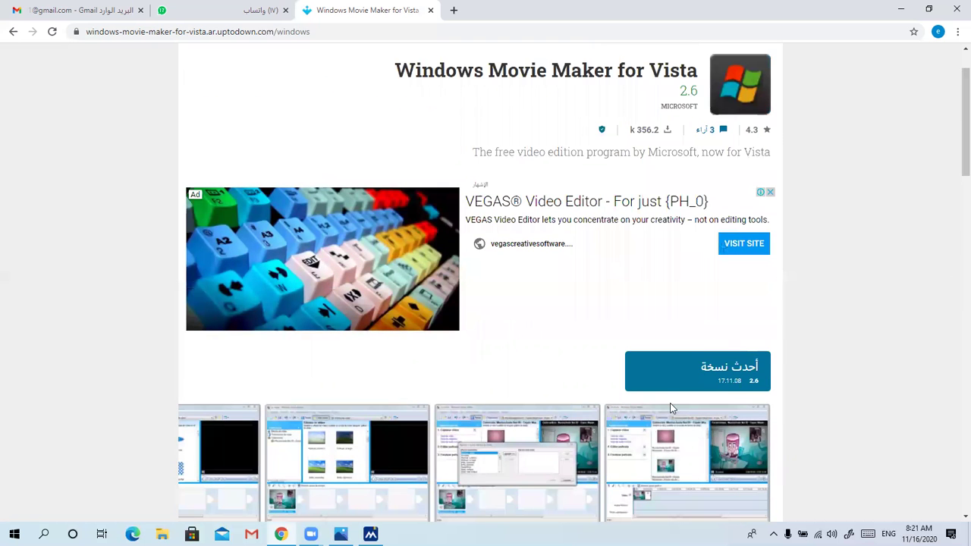
Download the Windows Movie Maker for Vista 2.6 installer from Uptodown and dismiss the ByteFence Anti-Malware alert without applying its actions
left_click(719, 382)
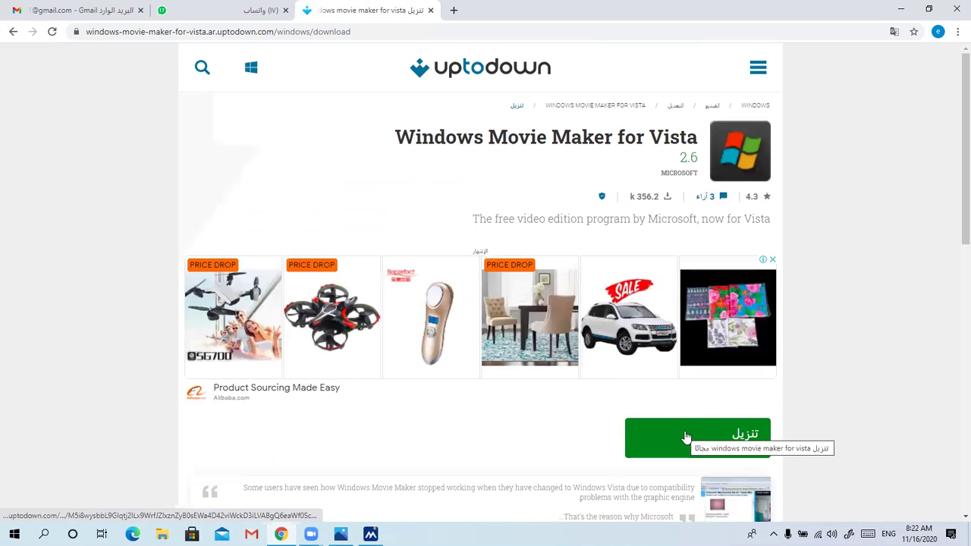
left_click(687, 438)
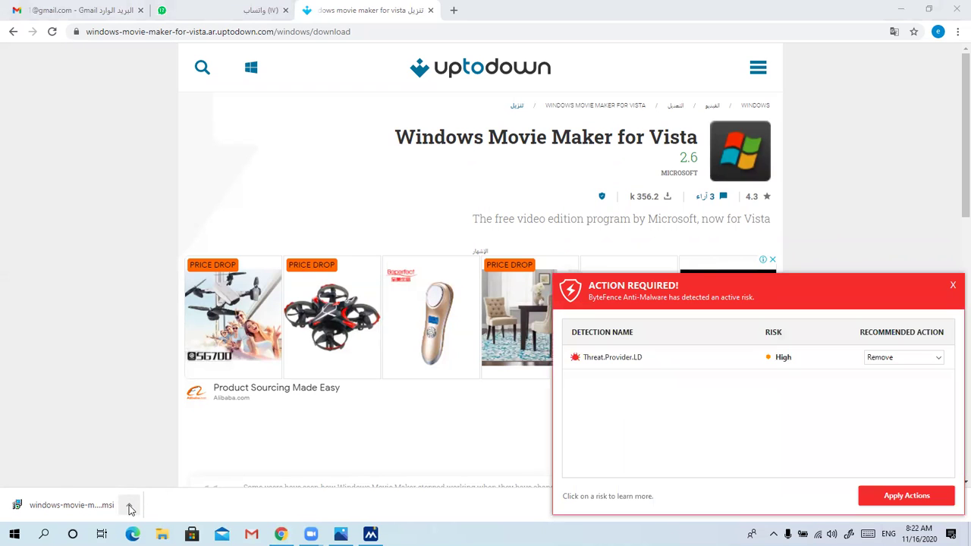
left_click(953, 286)
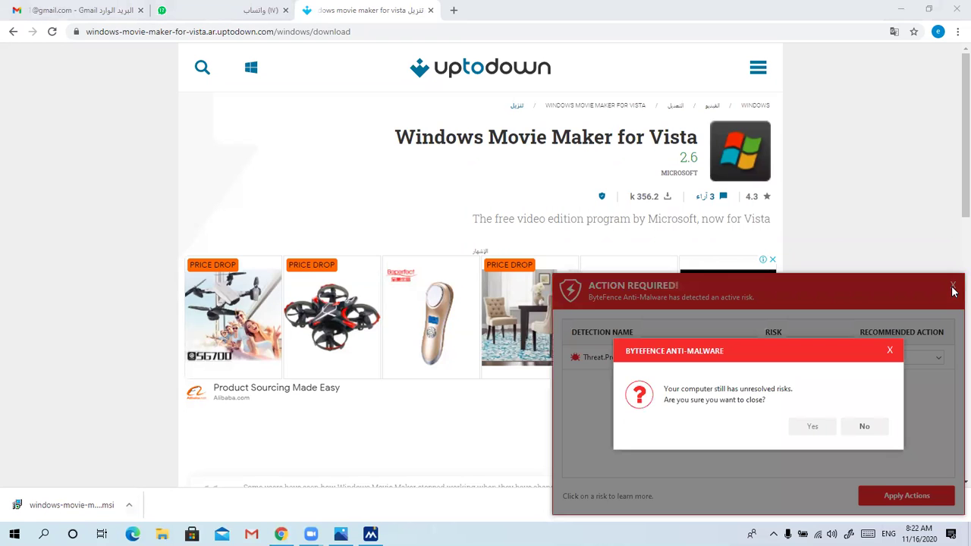
left_click(813, 428)
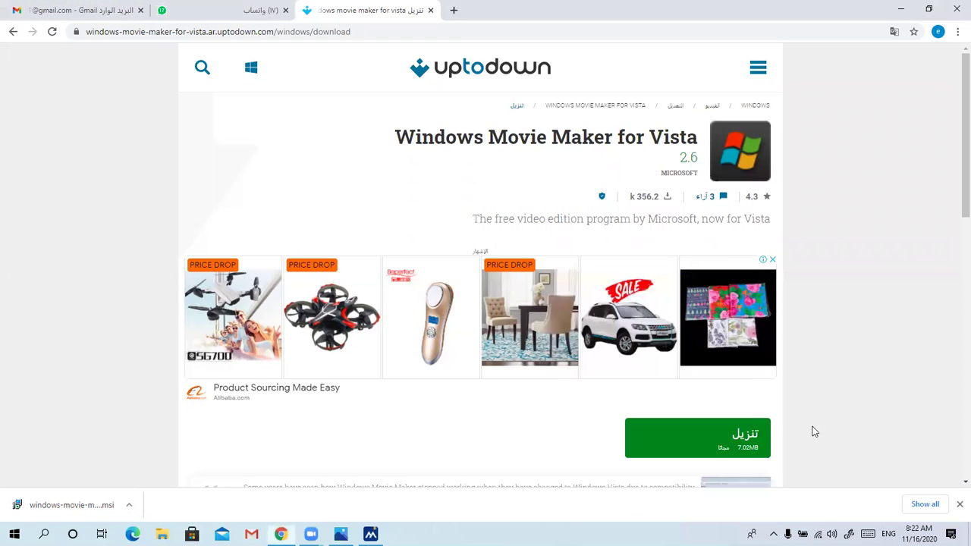
Open the downloaded .msi installer, accept the license agreement and start installing Windows Movie Maker 2.6
left_click(133, 507)
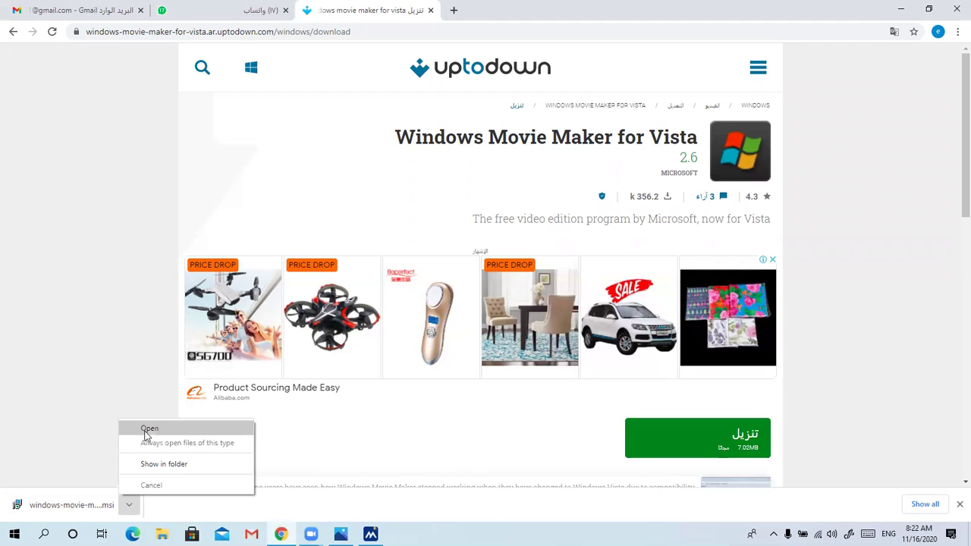
left_click(147, 434)
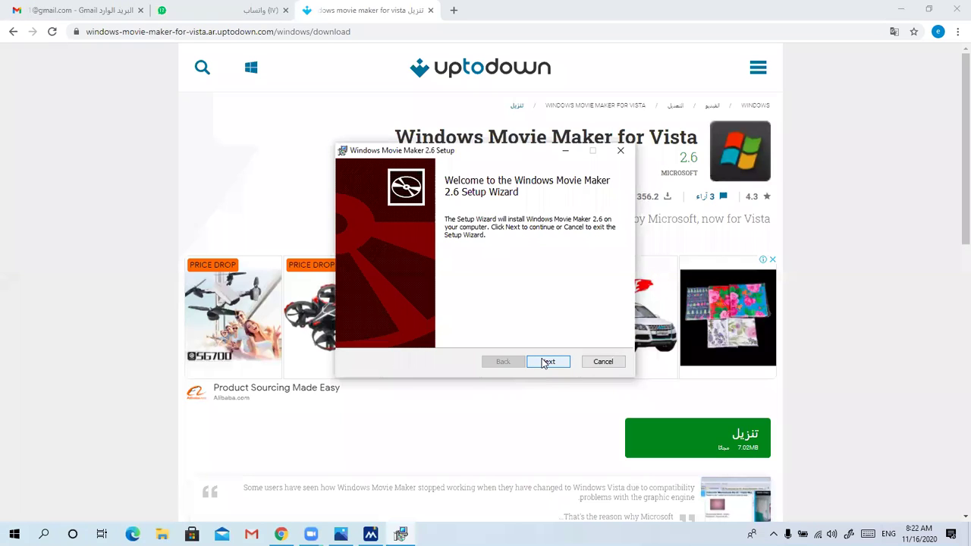
left_click(546, 362)
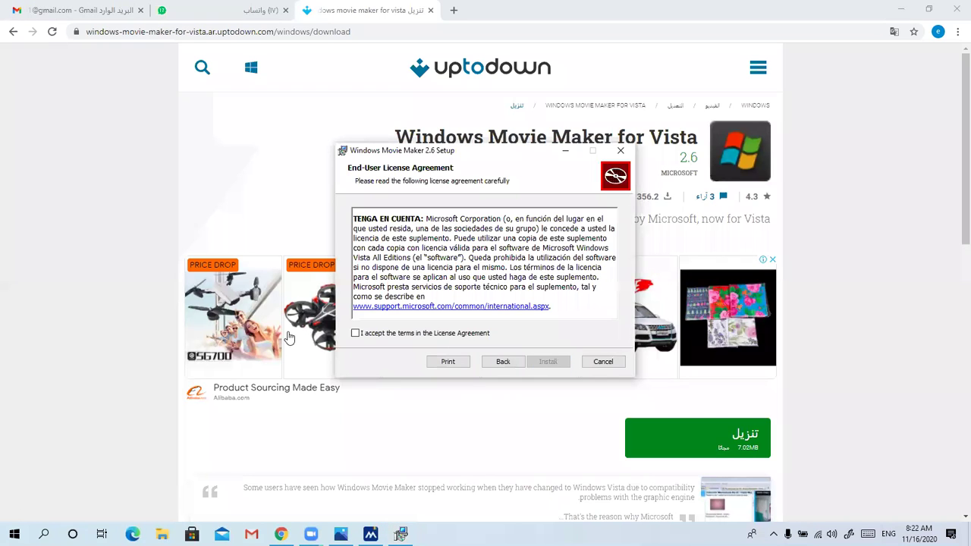
left_click(370, 338)
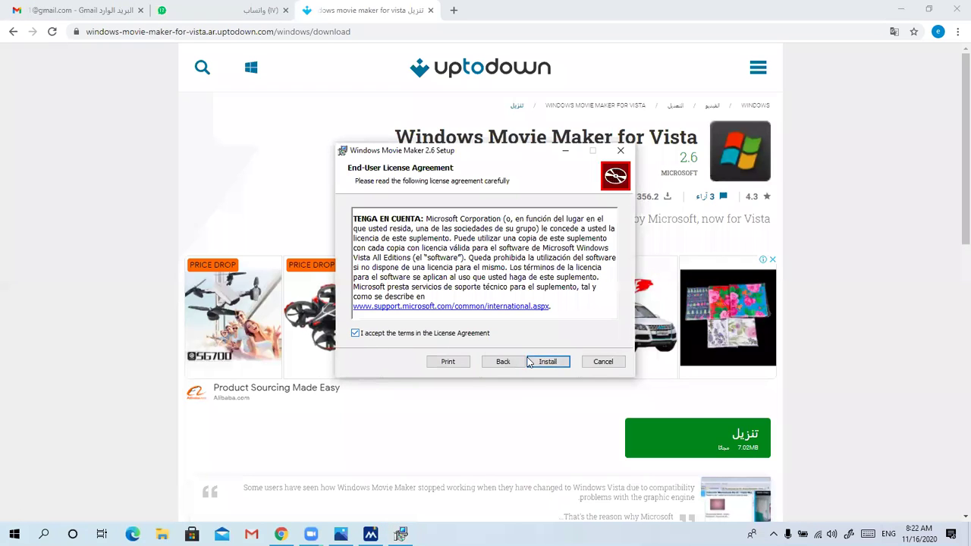
left_click(549, 365)
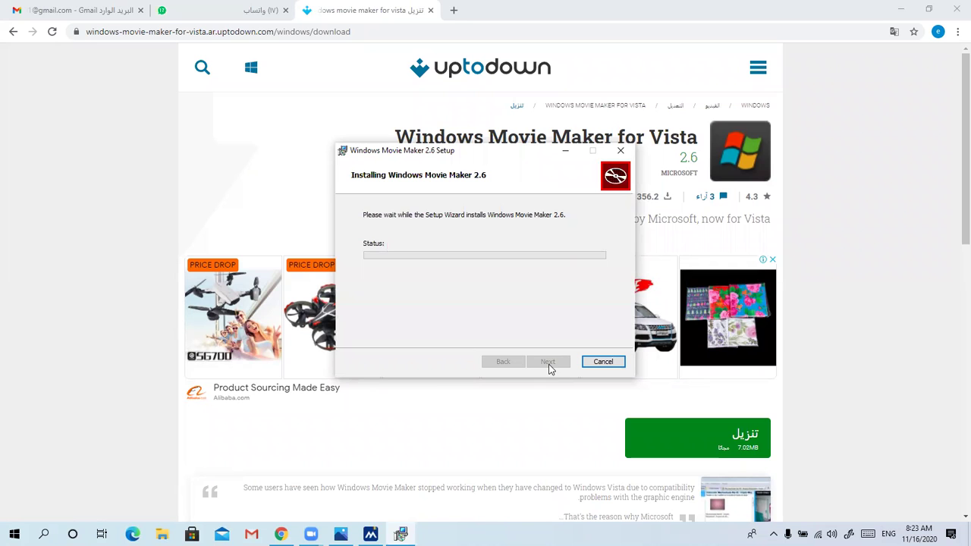
Minimize the browser, bring up the already running Windows Movie Maker - FULL FUNCTION editor and dismiss the ByteFence alert over it
left_click(900, 10)
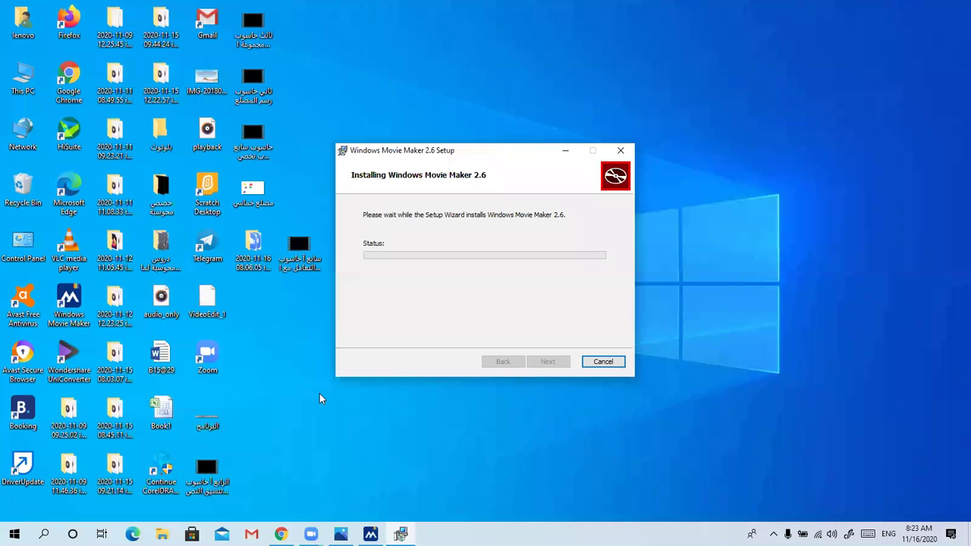
mouse_move(370, 534)
left_click(358, 500)
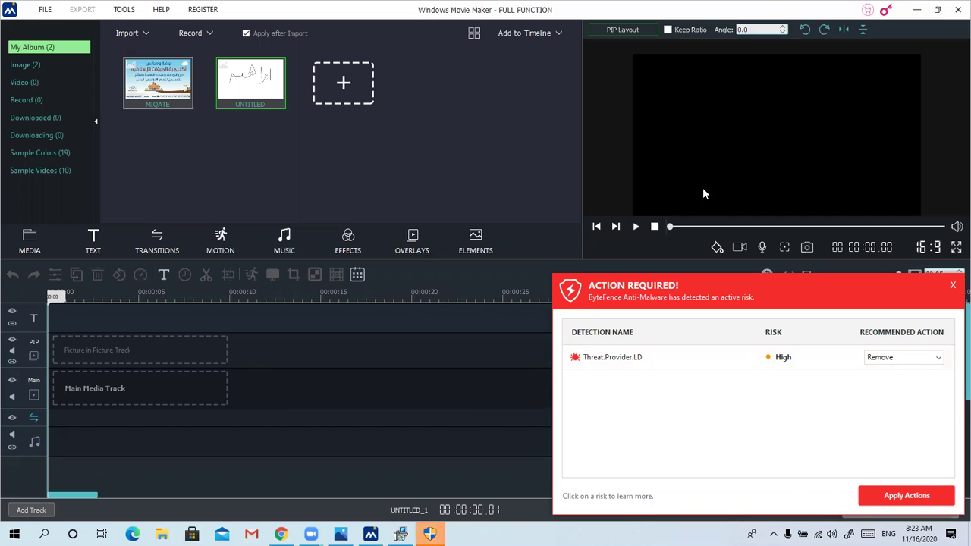
left_click(953, 287)
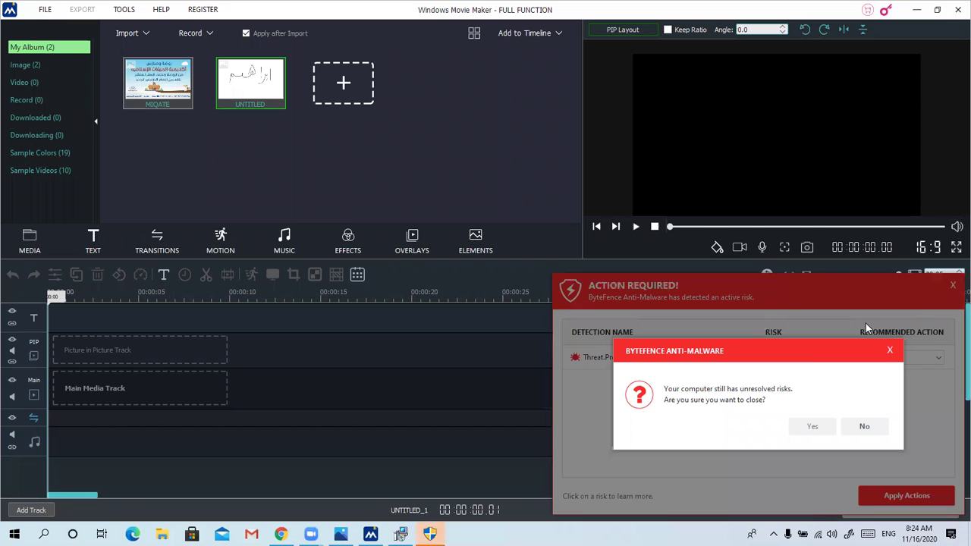
left_click(811, 426)
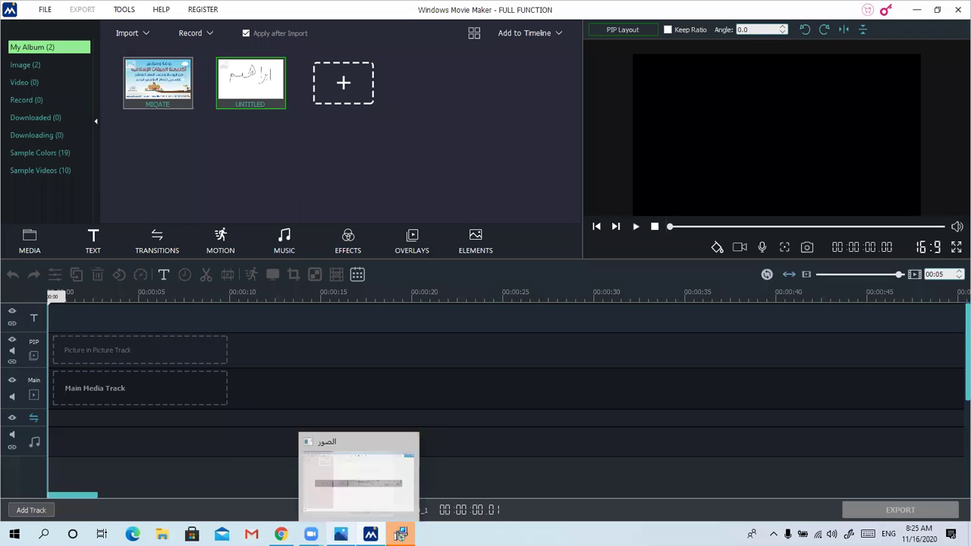
Finish the Windows Movie Maker 2.6 Setup Wizard and minimize the FULL FUNCTION editor to reveal the desktop
left_click(391, 478)
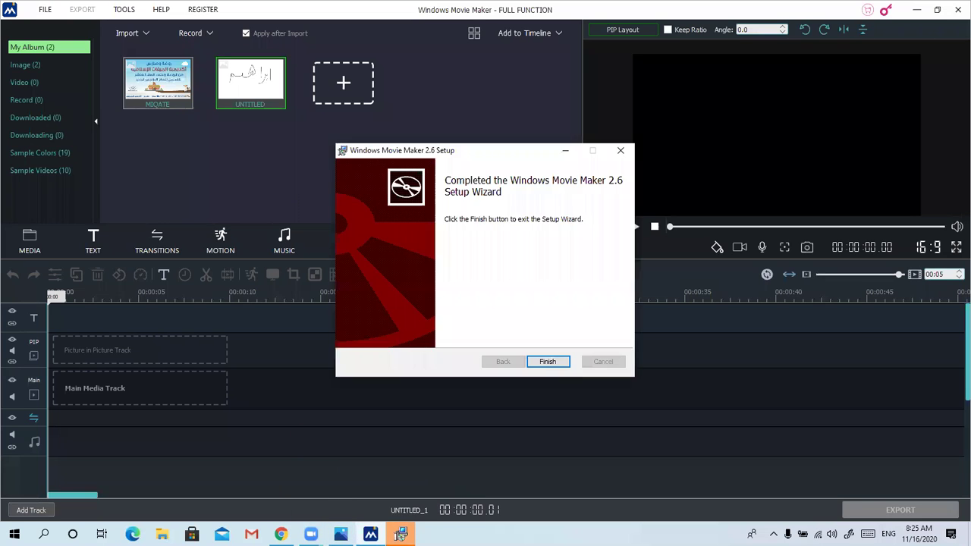
left_click(548, 361)
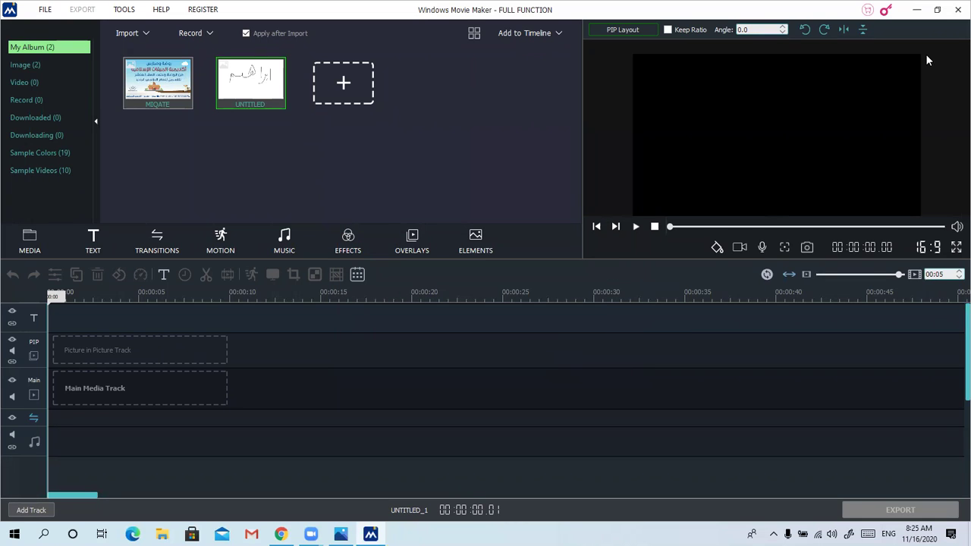
left_click(918, 11)
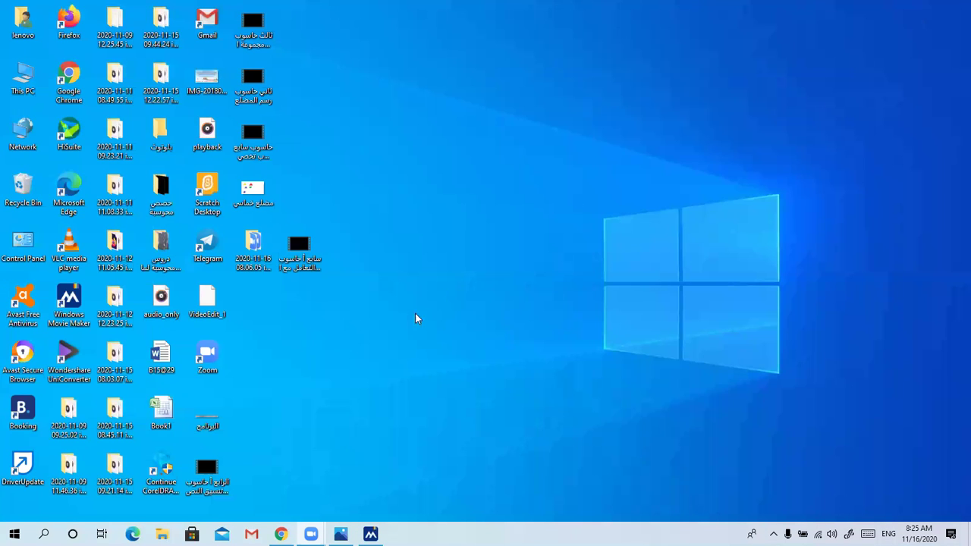
Launch the newly installed Windows Movie Maker 2.6 from the recently added programs
mouse_move(340, 534)
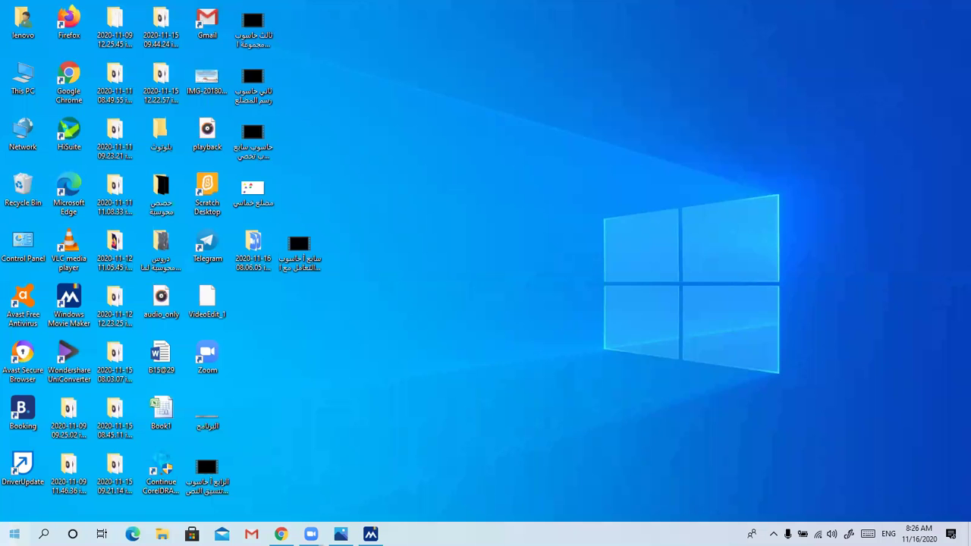
left_click(14, 534)
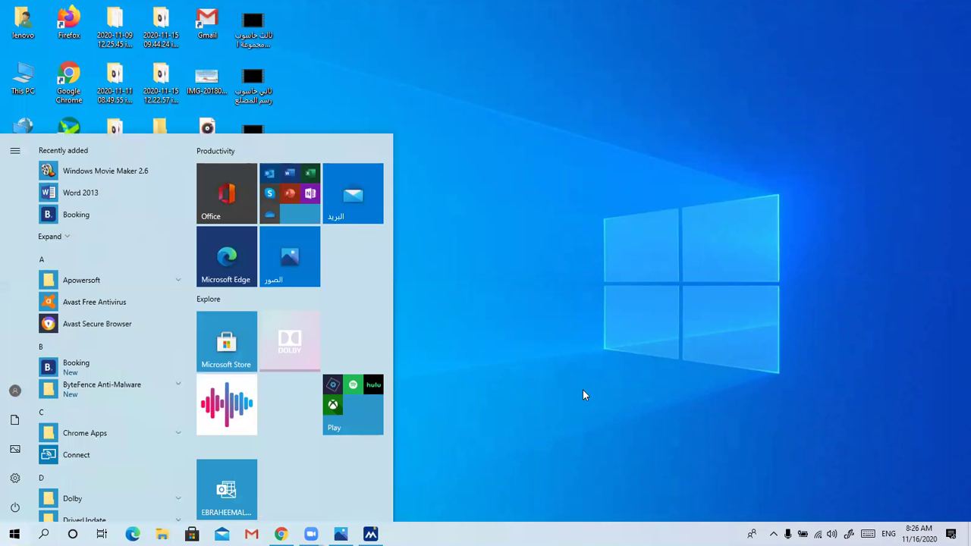
left_click(573, 393)
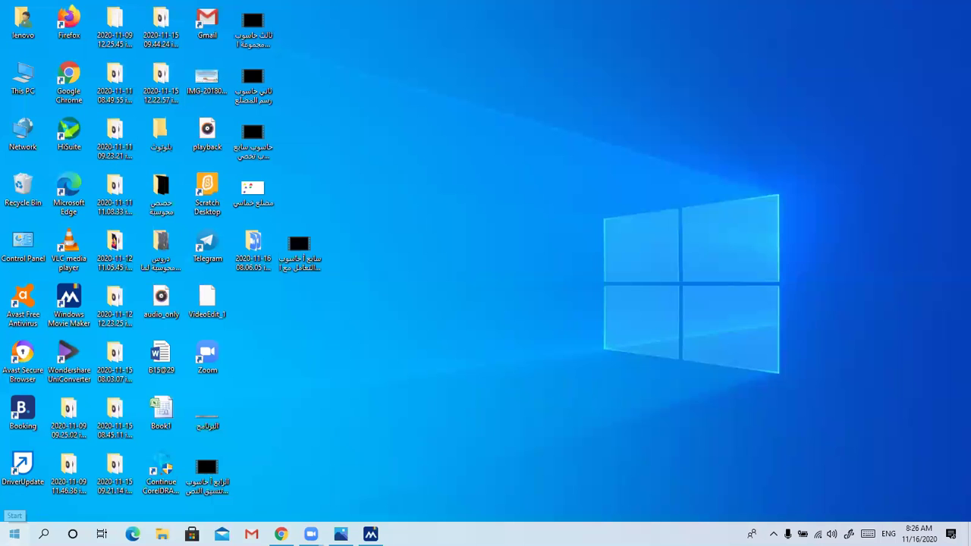
left_click(14, 534)
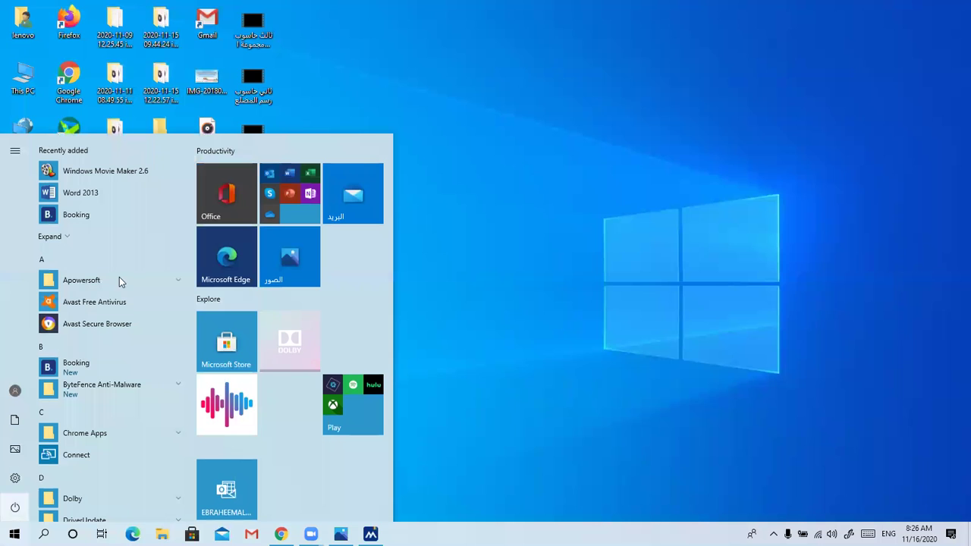
left_click(127, 172)
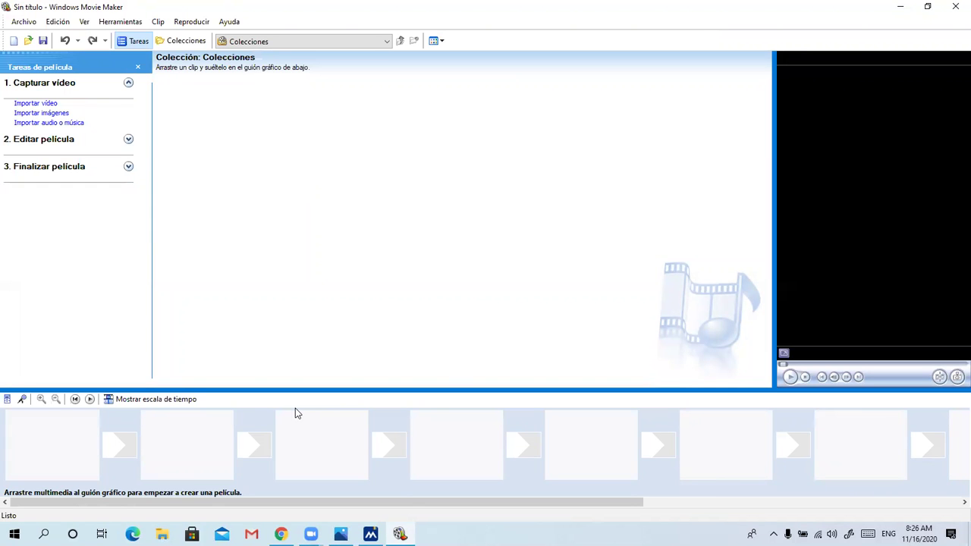
Close the Windows Movie Maker - FULL FUNCTION editor, postponing its registration, and return to version 2.6
left_click(370, 534)
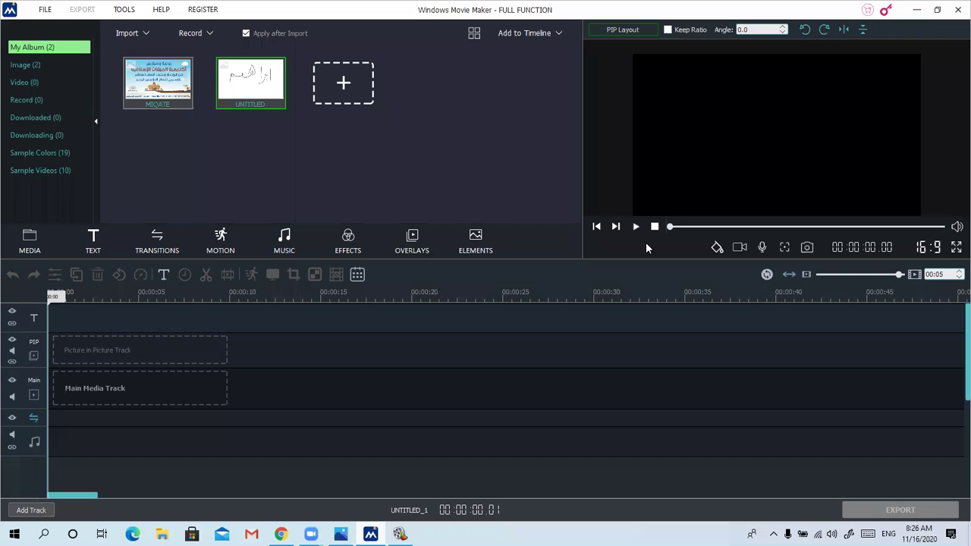
left_click(955, 15)
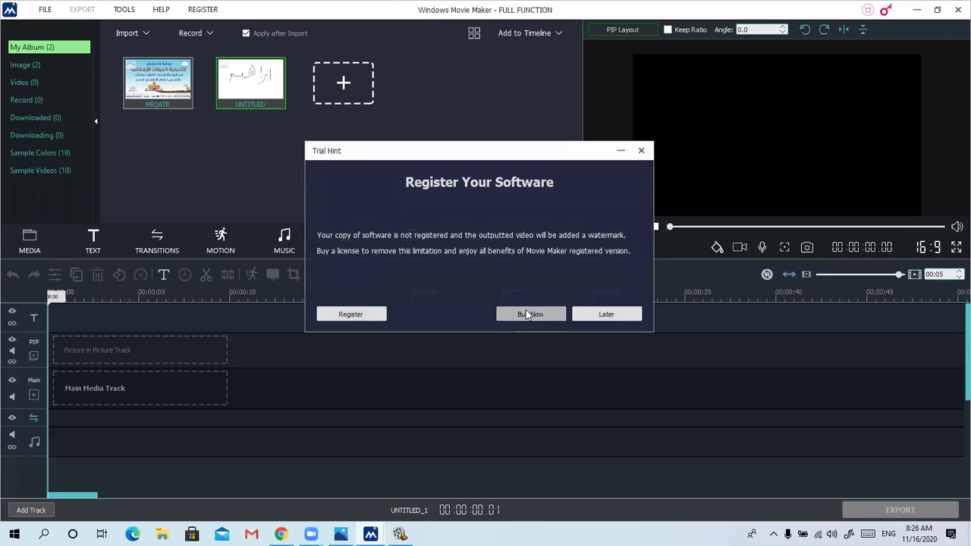
left_click(597, 311)
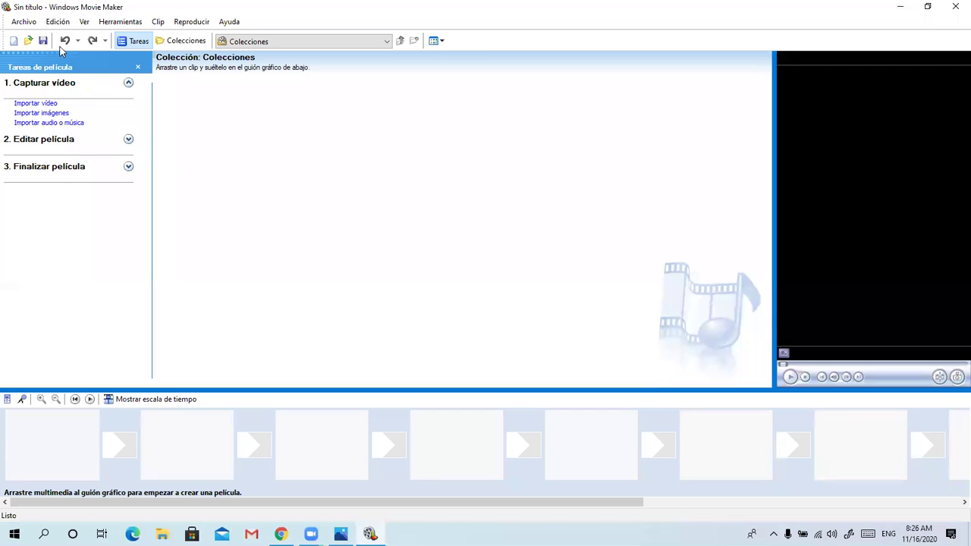
Examine the Windows Movie Maker 2.6 menu commands, including Archivo, Edición, Herramientas, Clip and Ayuda, and the option for importing media into collections
left_click(22, 25)
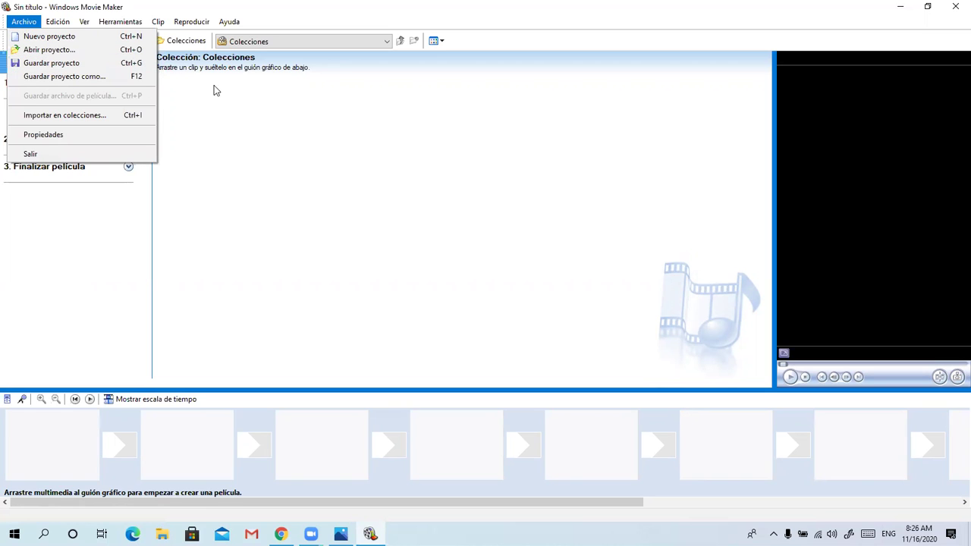
left_click(202, 135)
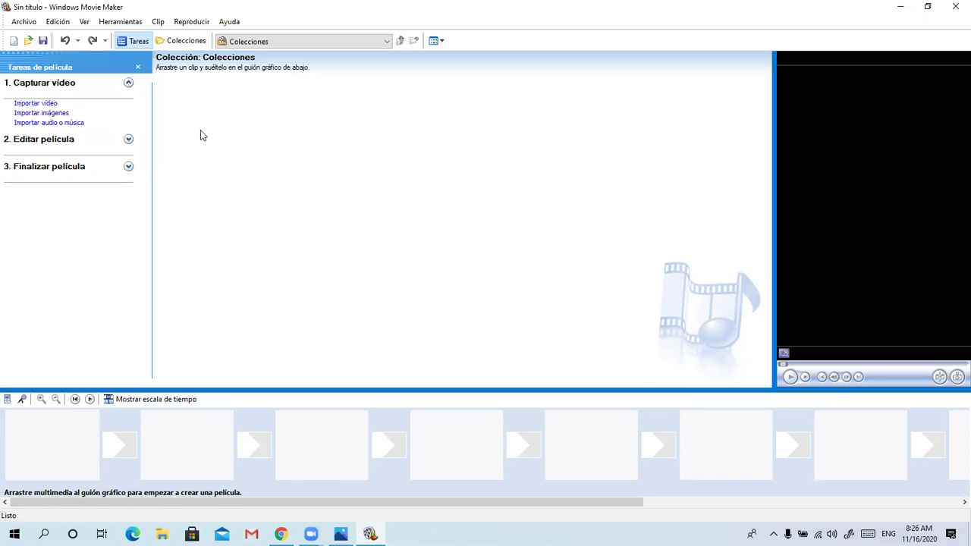
left_click(19, 25)
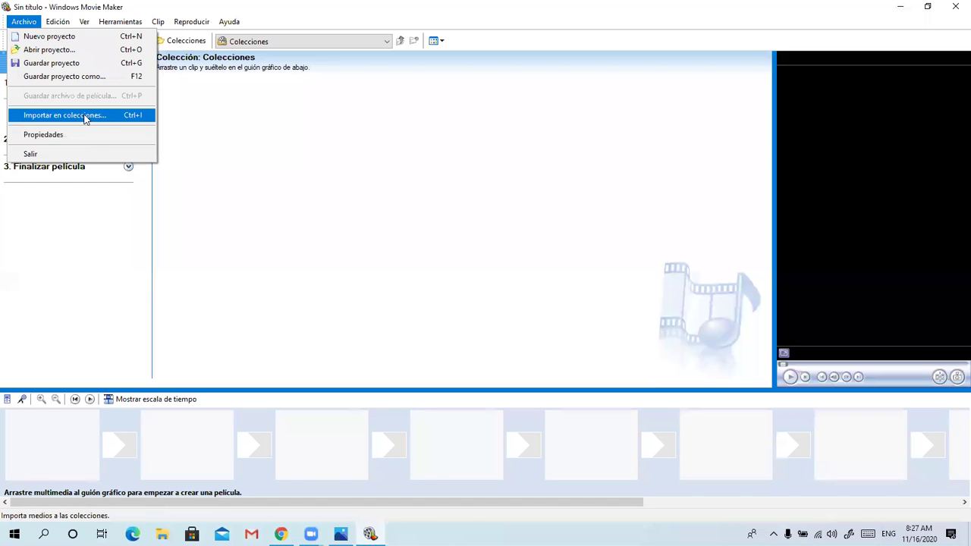
left_click(184, 93)
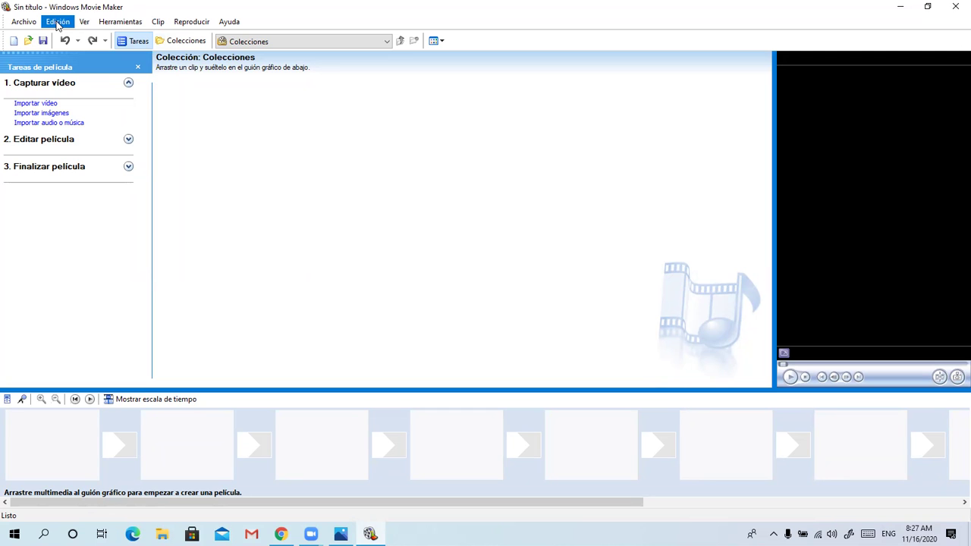
left_click(14, 41)
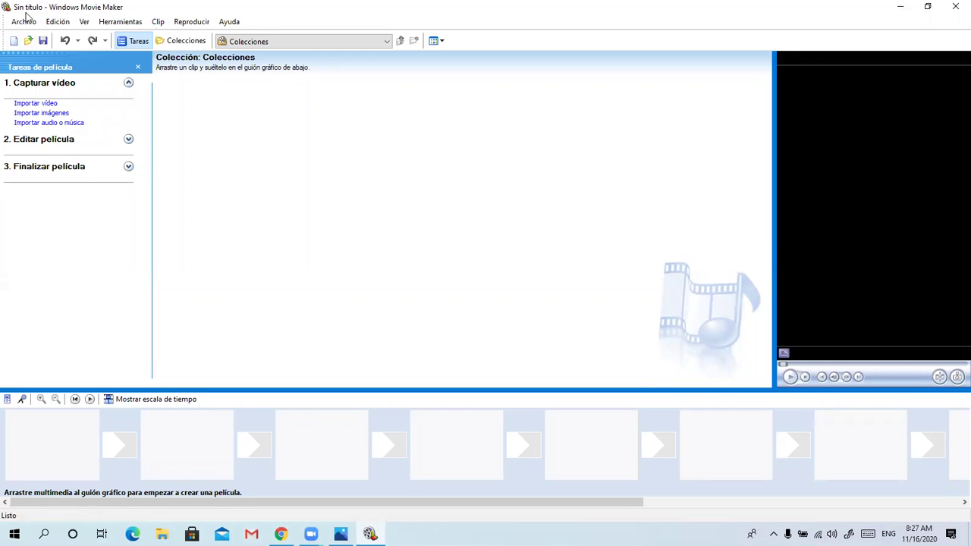
left_click(26, 23)
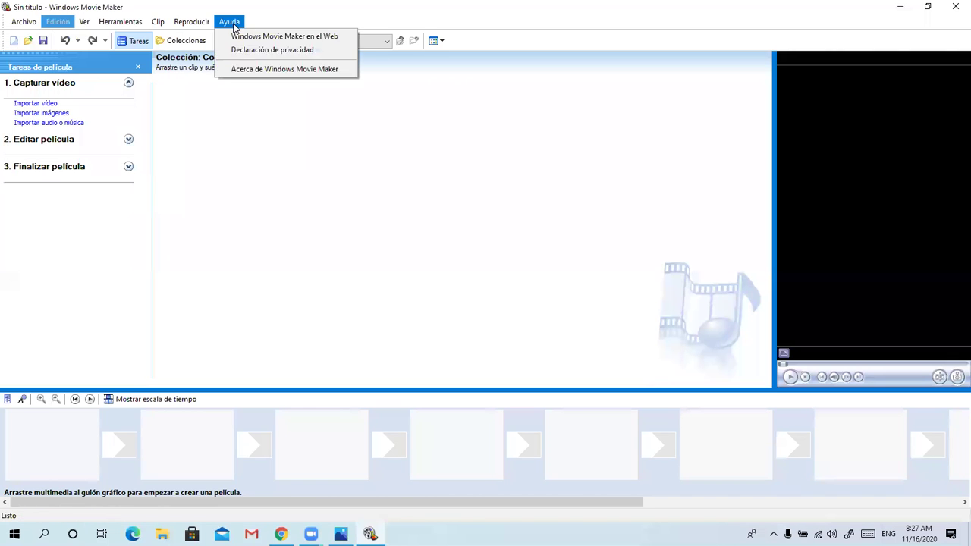
key("Left")
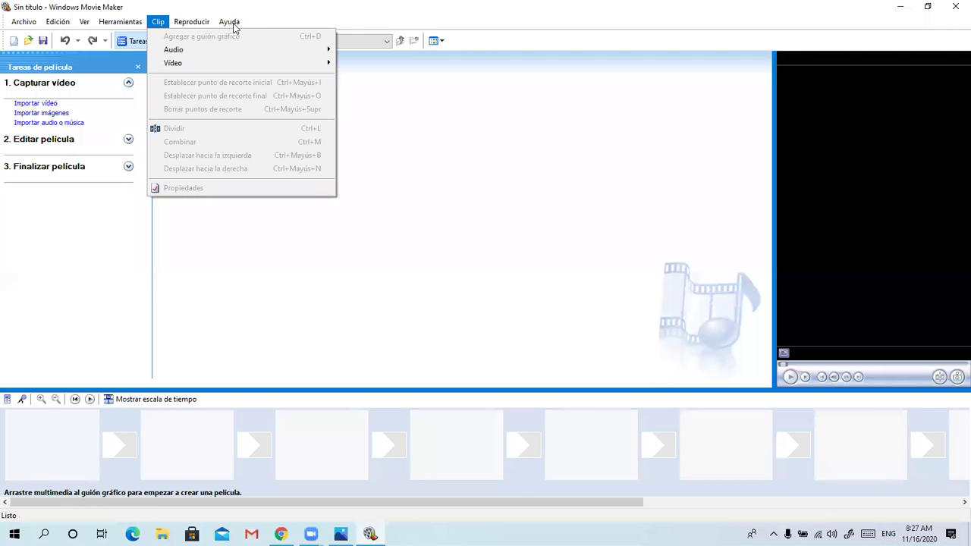
mouse_move(133, 26)
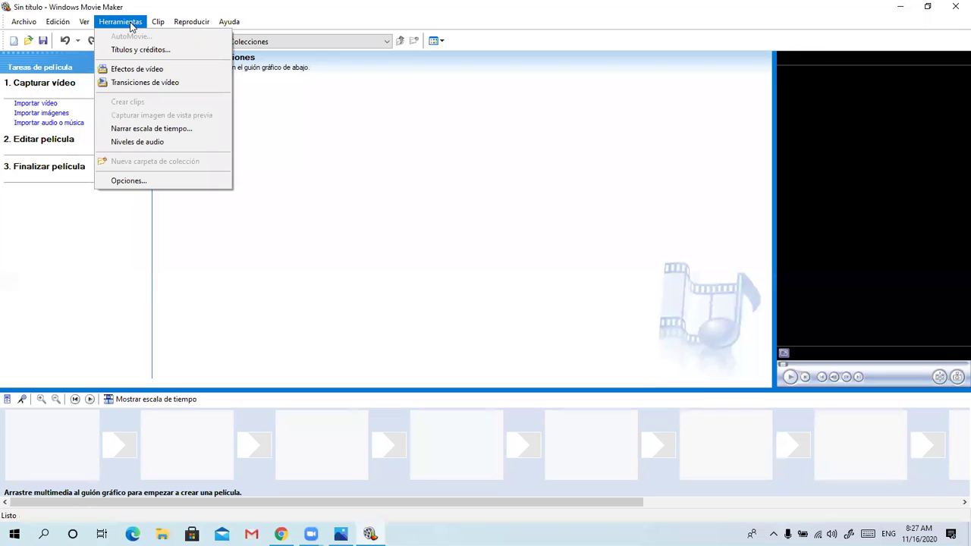
mouse_move(85, 25)
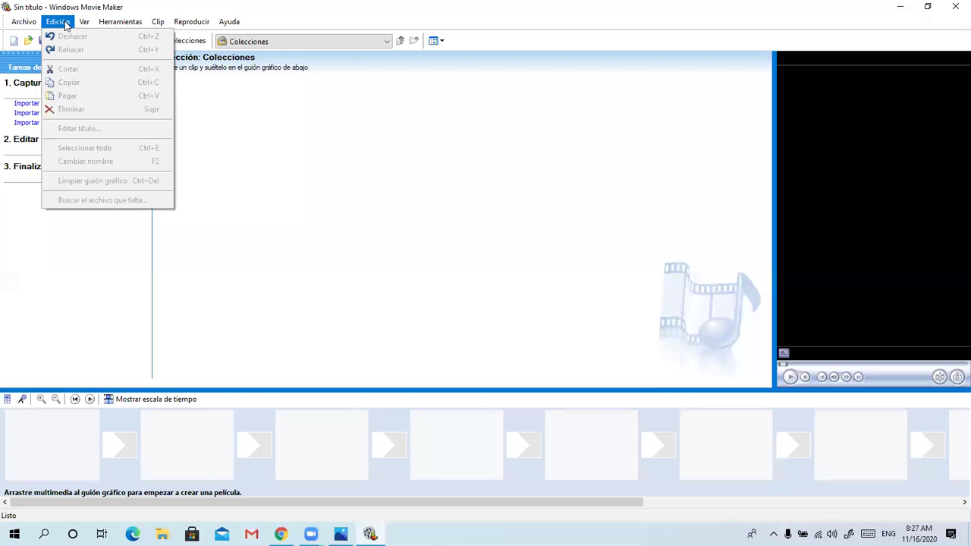
mouse_move(33, 24)
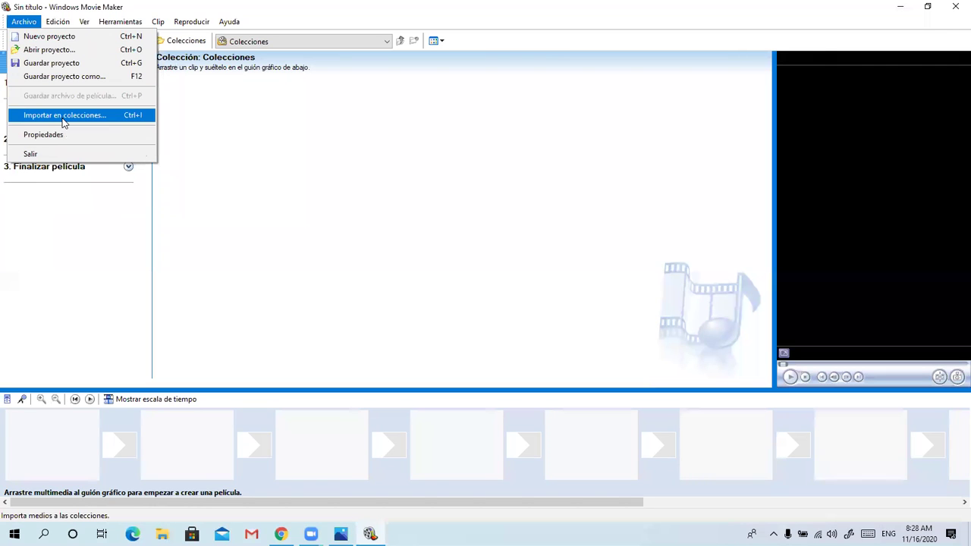
left_click(232, 130)
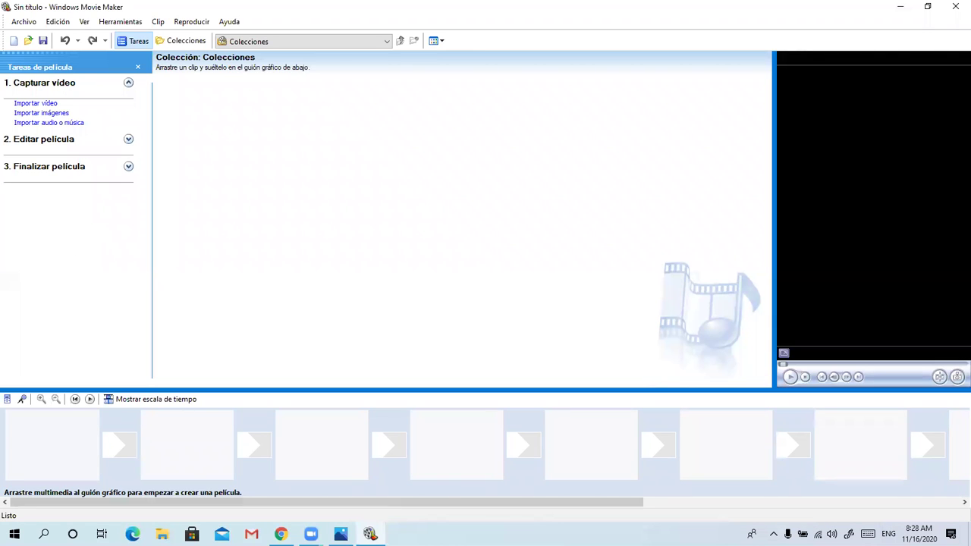
Start importing images and browse the Camera Roll and Saved Pictures folders for a picture
mouse_move(369, 534)
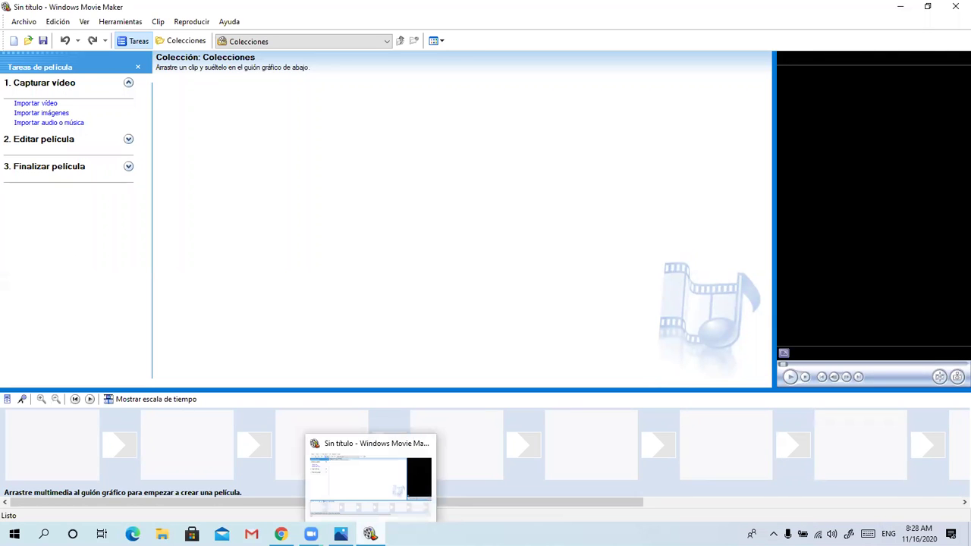
left_click(372, 498)
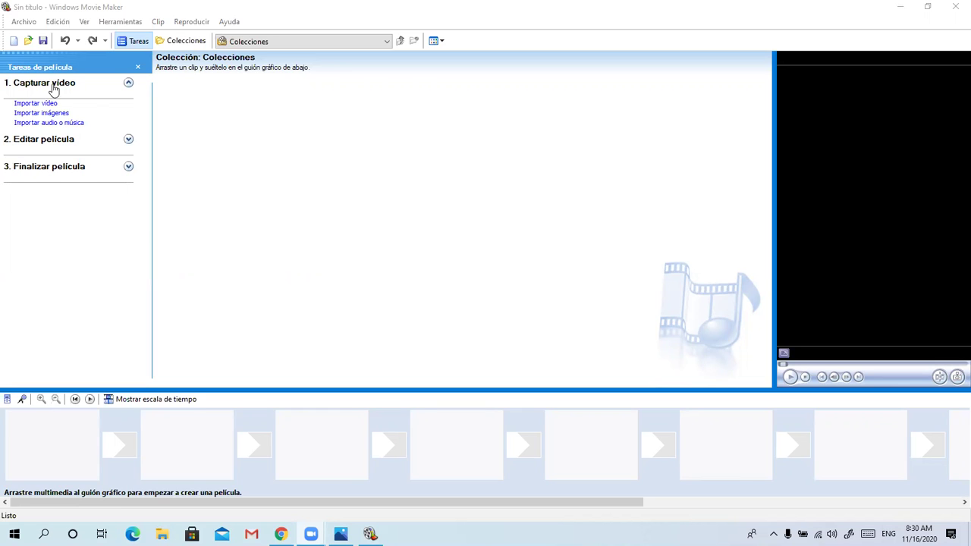
left_click(45, 114)
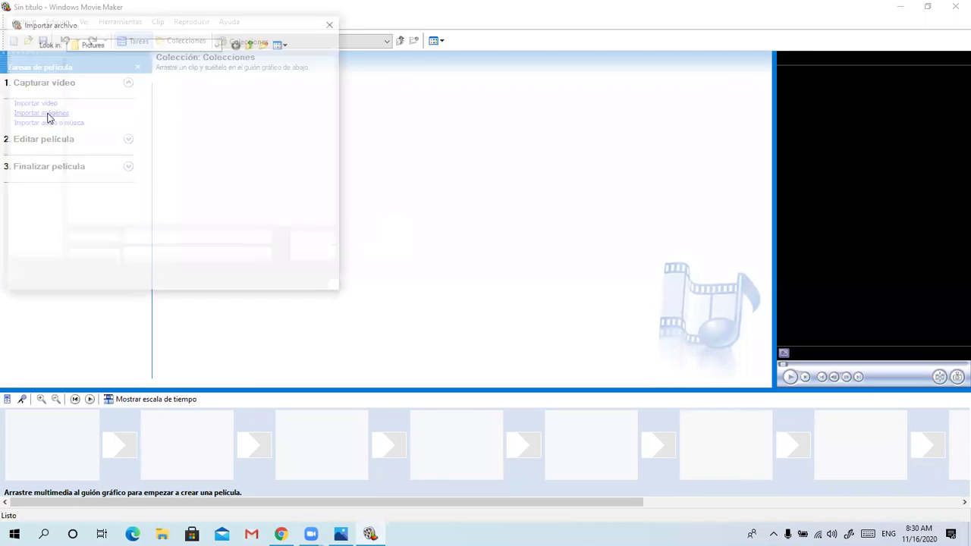
left_click(102, 105)
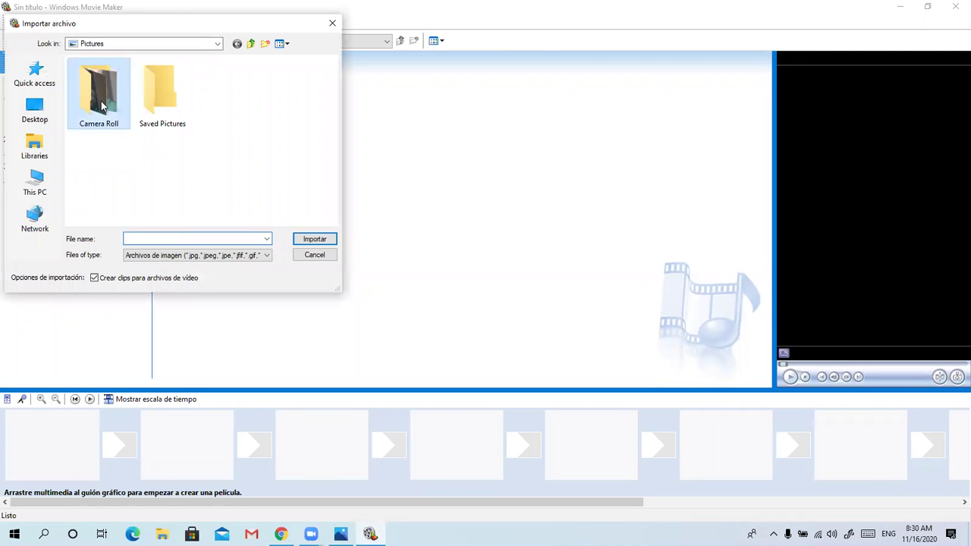
double_click(101, 105)
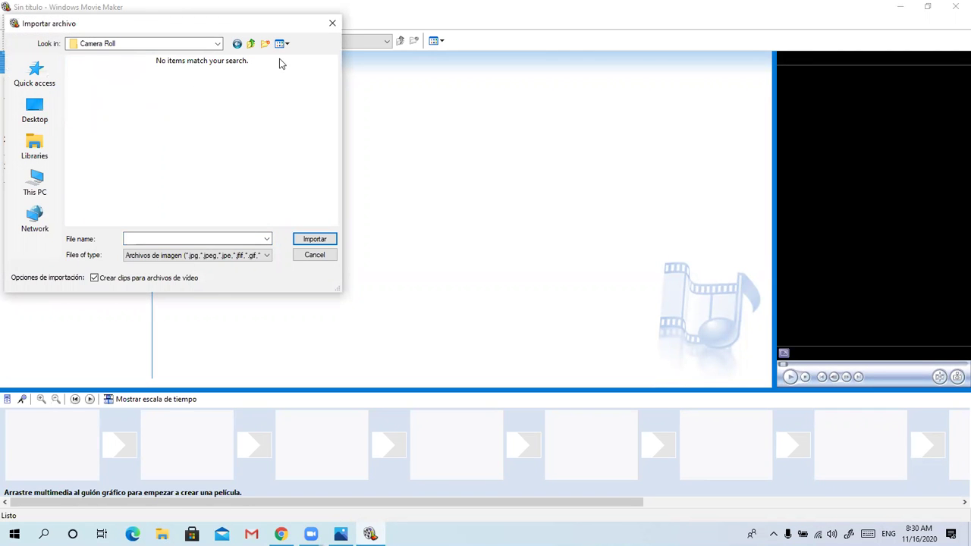
left_click(237, 44)
double_click(144, 98)
left_click(237, 44)
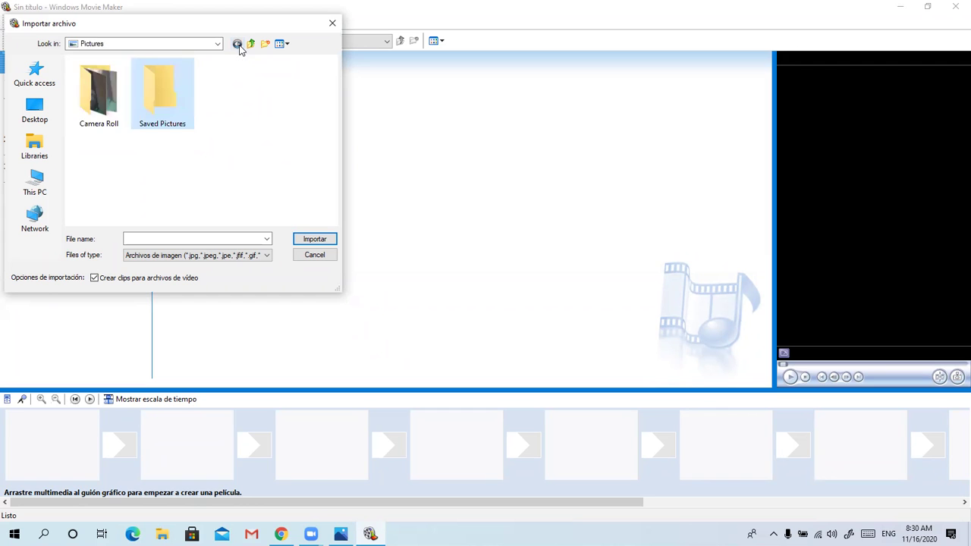
Import the image IMG-20180424-WA0034 from the Desktop into the collection
left_click(35, 115)
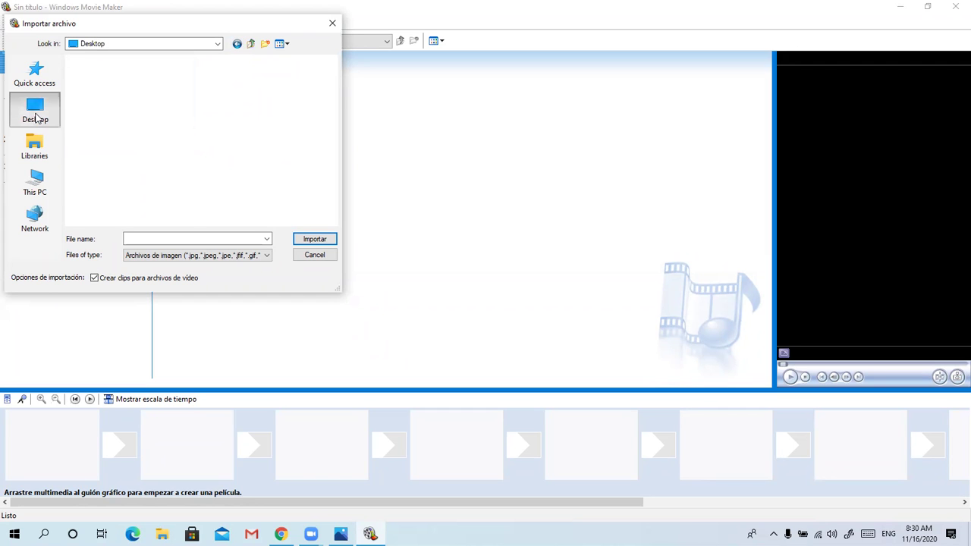
left_click(114, 135)
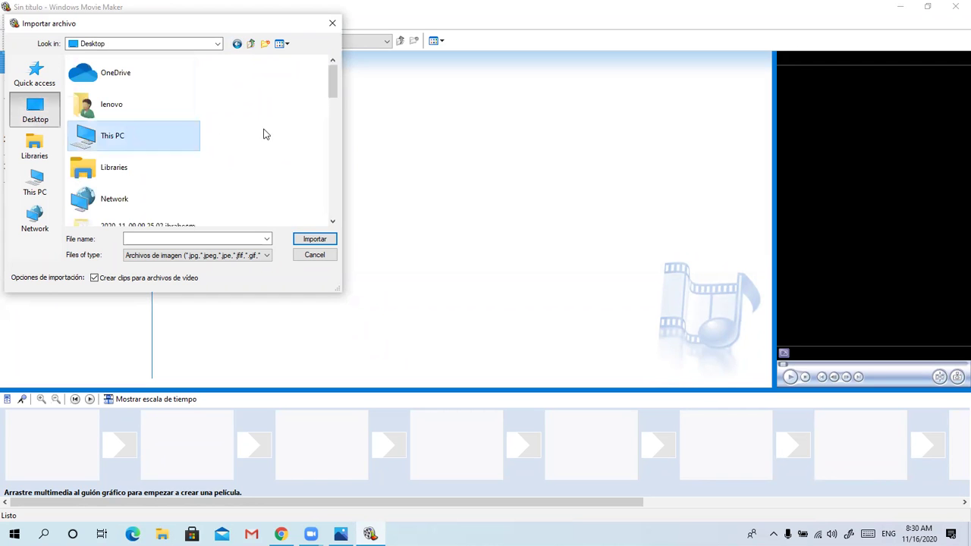
left_click(334, 221)
left_click(334, 221)
left_click(334, 221)
left_click(334, 222)
left_click(333, 221)
left_click(334, 222)
left_click(334, 222)
left_click(333, 222)
left_click(334, 222)
left_click(333, 221)
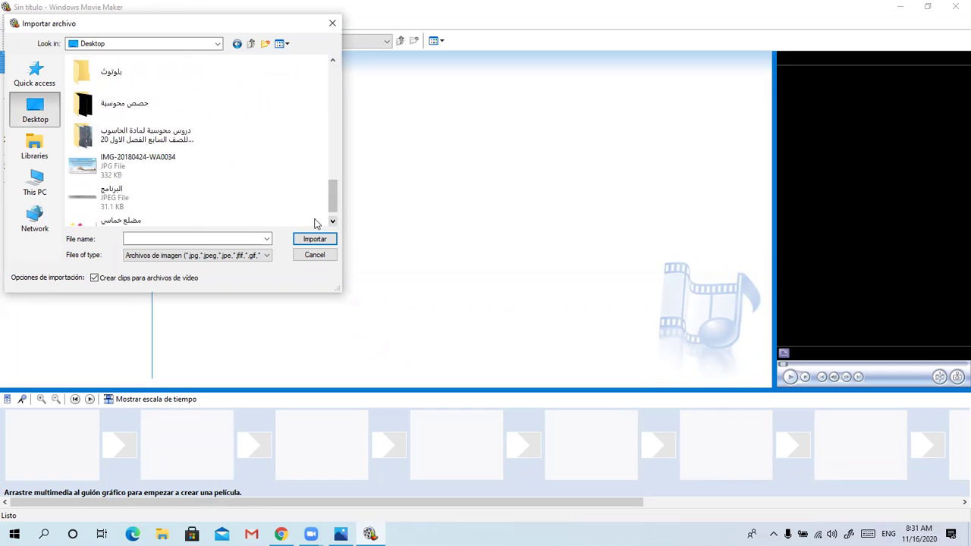
left_click(107, 166)
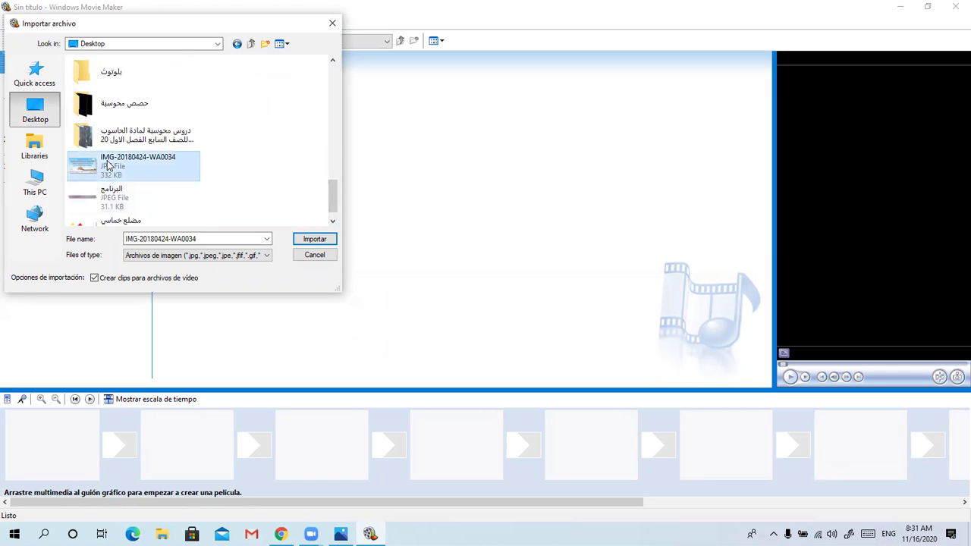
left_click(312, 240)
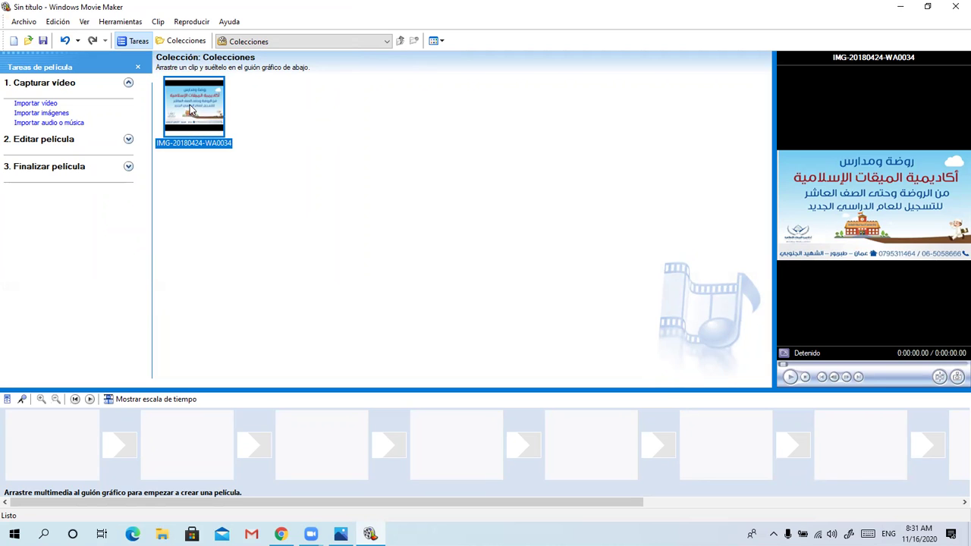
Browse the Desktop for audio or music to import, dismiss the ByteFence alert, and cancel the import
left_click(53, 123)
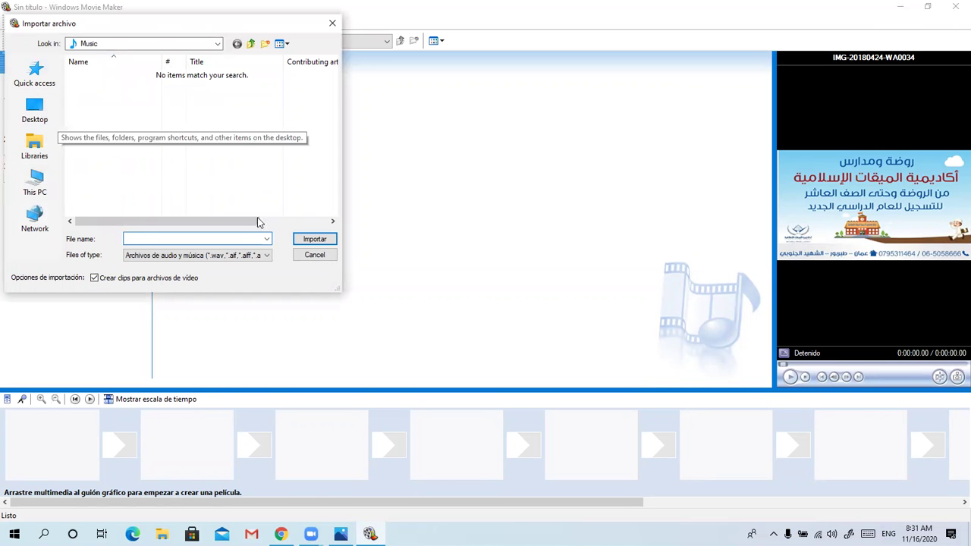
left_click(34, 114)
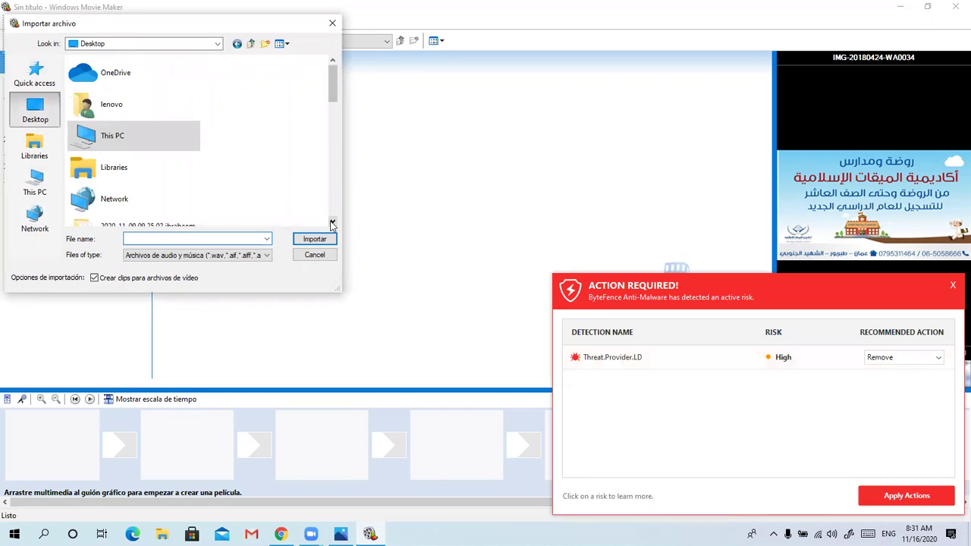
left_click_drag(331, 224, 332, 224)
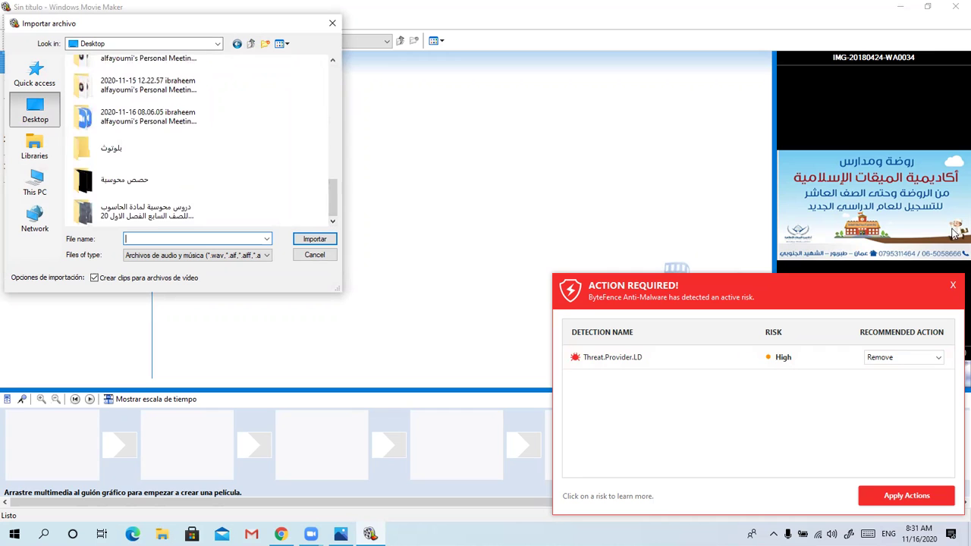
left_click(954, 286)
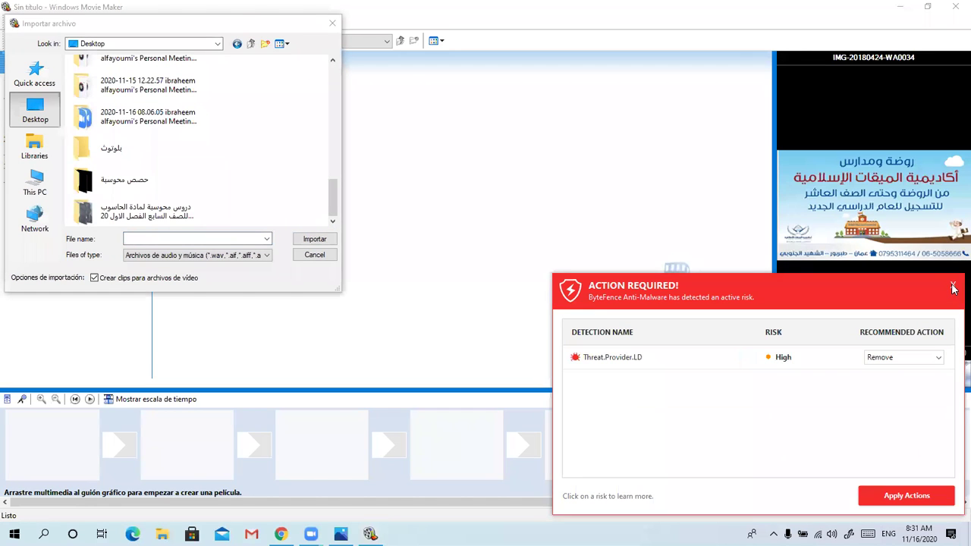
left_click(797, 429)
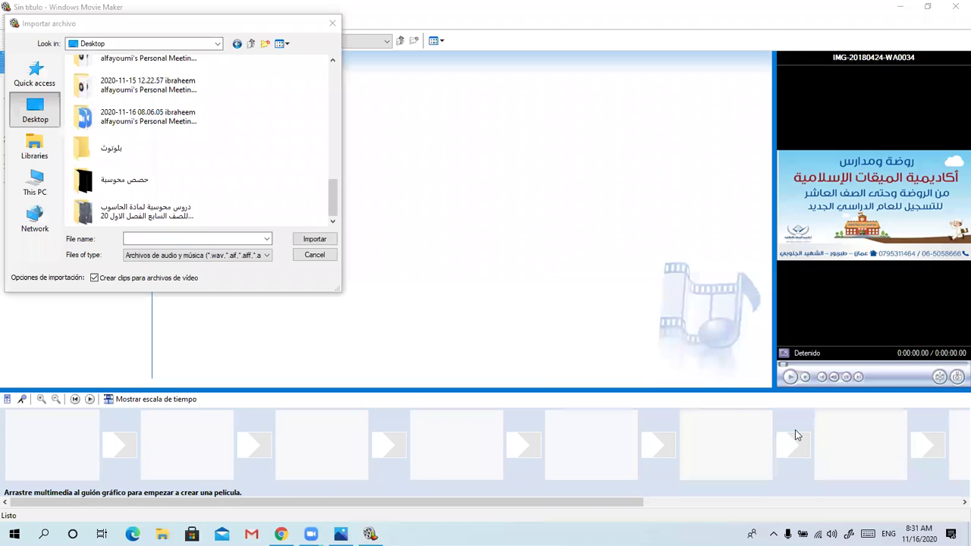
left_click(315, 255)
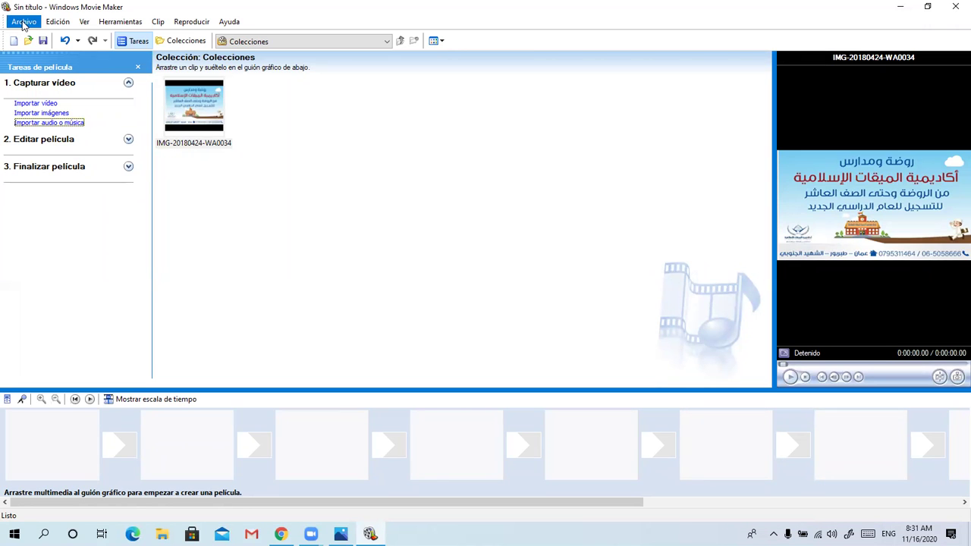
Check the Network location for audio or music files to import, and leave without importing anything
left_click(49, 123)
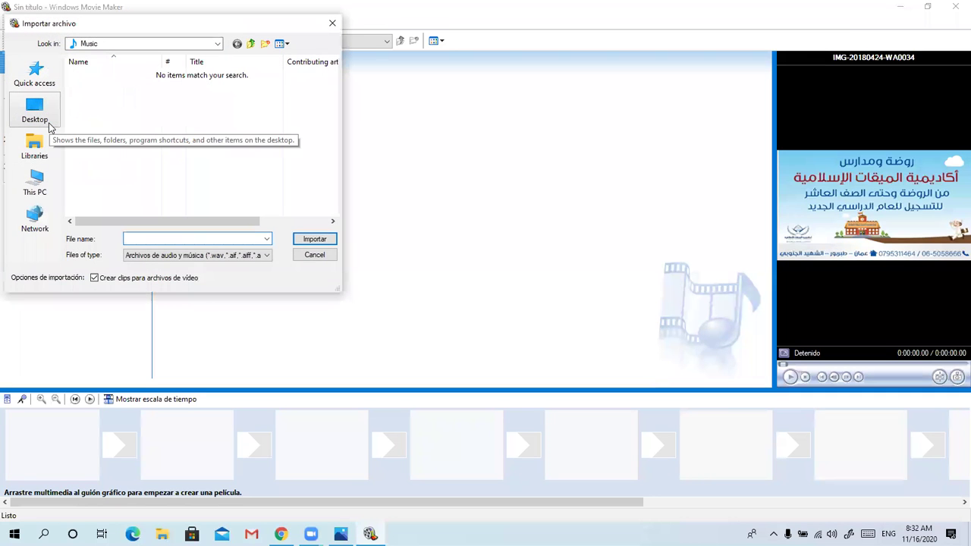
left_click(32, 215)
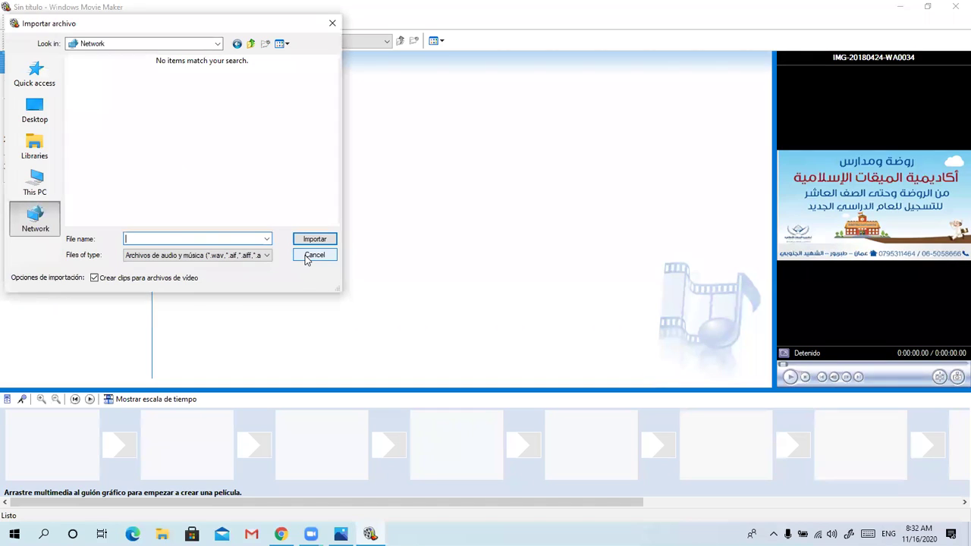
left_click(314, 255)
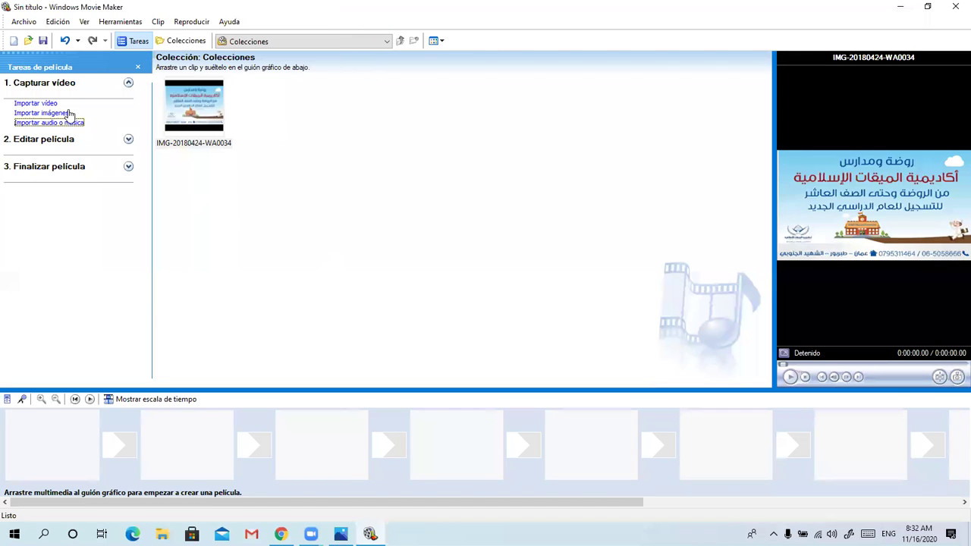
Examine the Archivo commands for saving the project, and close them without choosing one
left_click(21, 23)
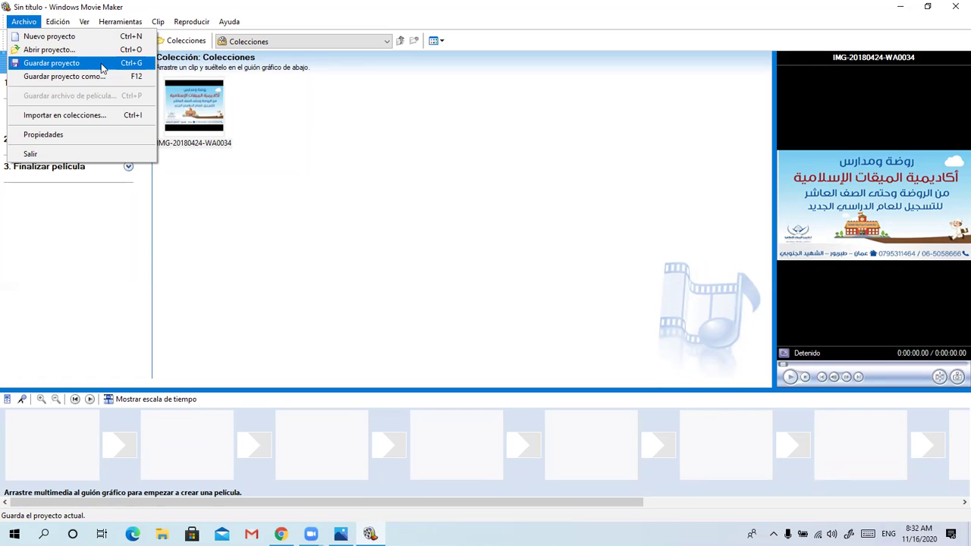
left_click(223, 165)
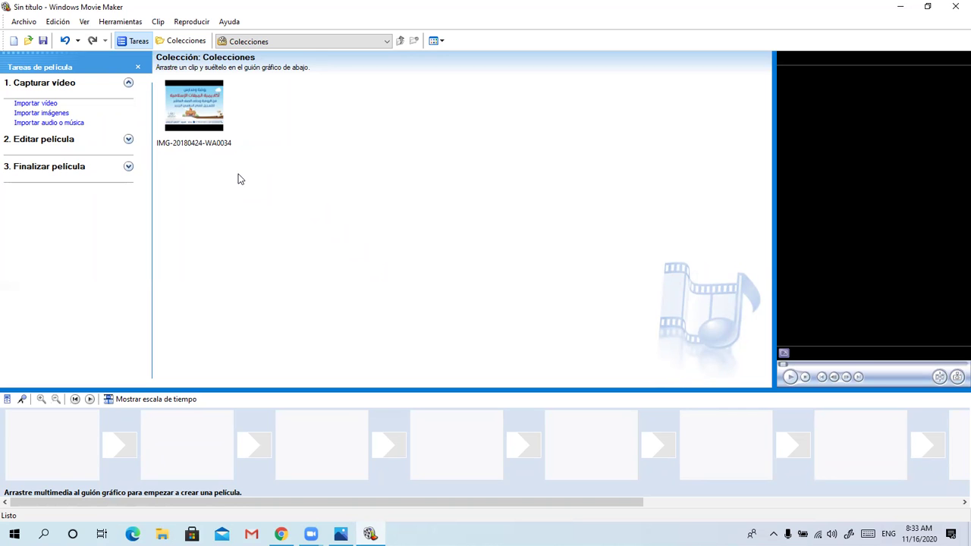
left_click(468, 31)
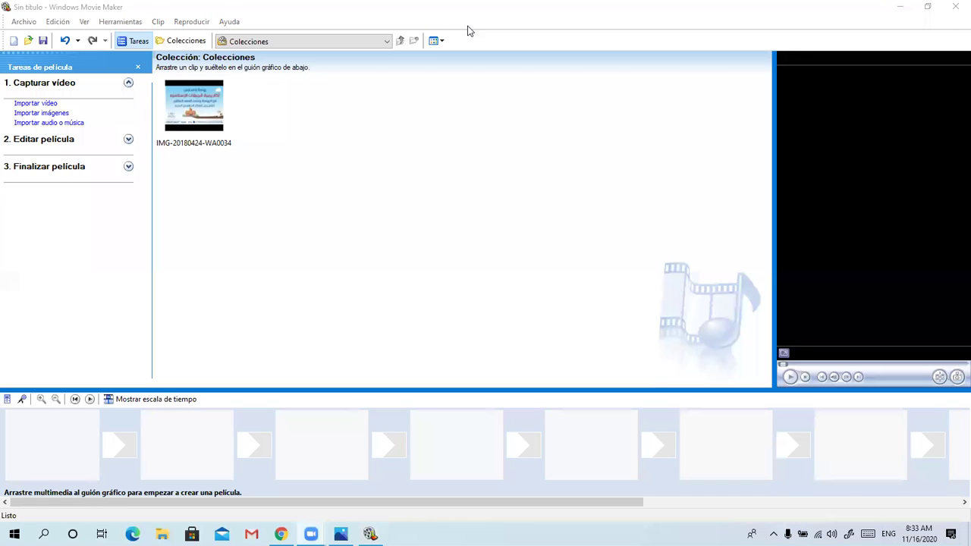